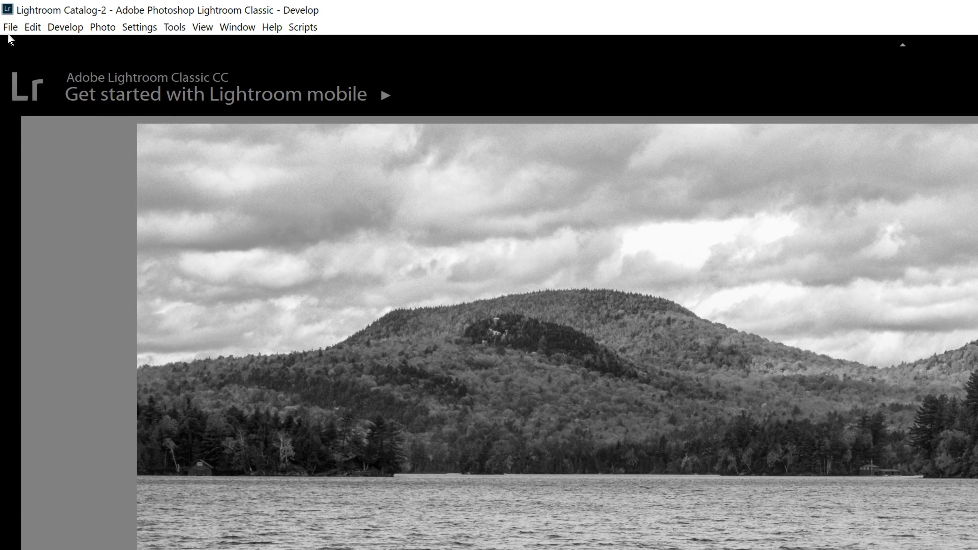
Open Lightroom's export settings for the photos, then cancel without exporting
click(6, 15)
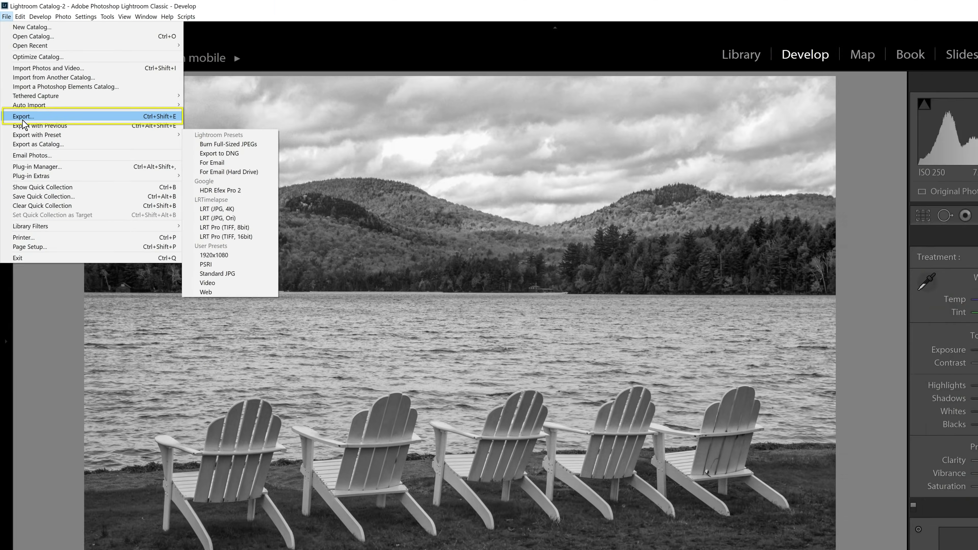
click(38, 189)
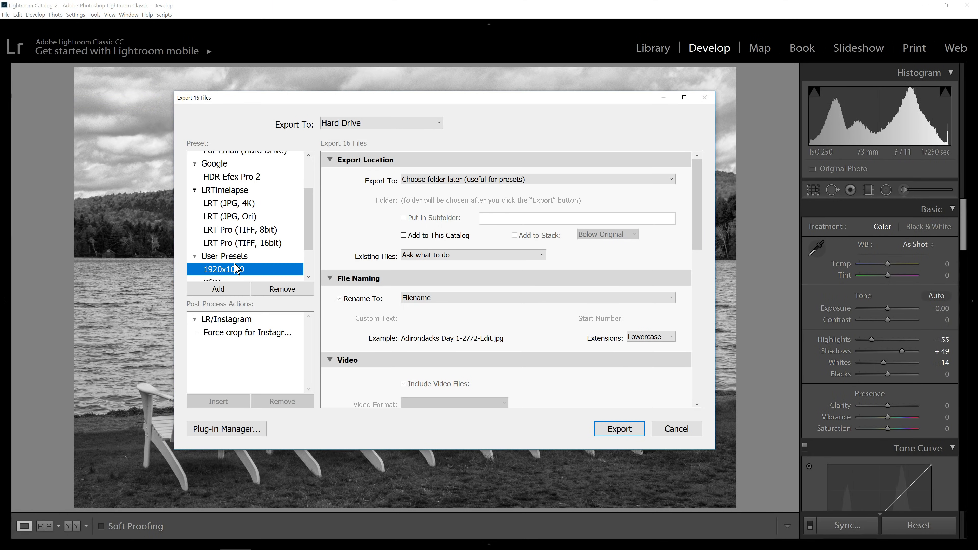
drag(312, 216, 312, 238)
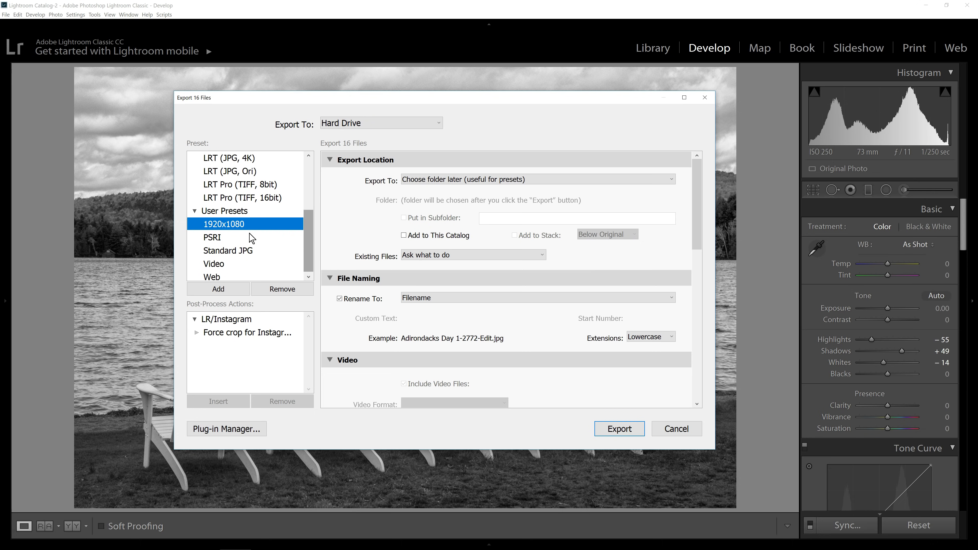
key(Escape)
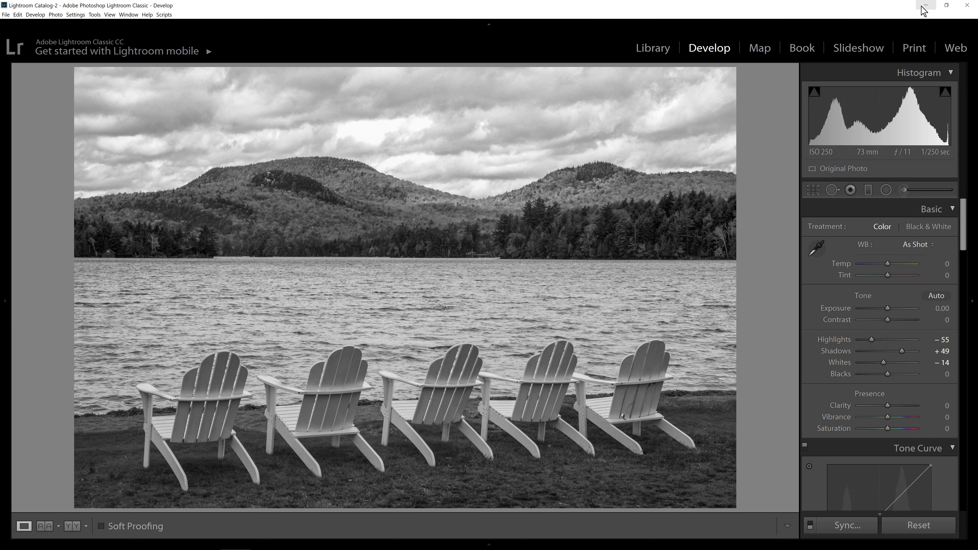
In Photoshop, open Adirondacks 7th lake in Rain-3014-HDR-Edit-2.jpg from Pictures > Adirondacks 2017 > Slideshow 1080
click(923, 6)
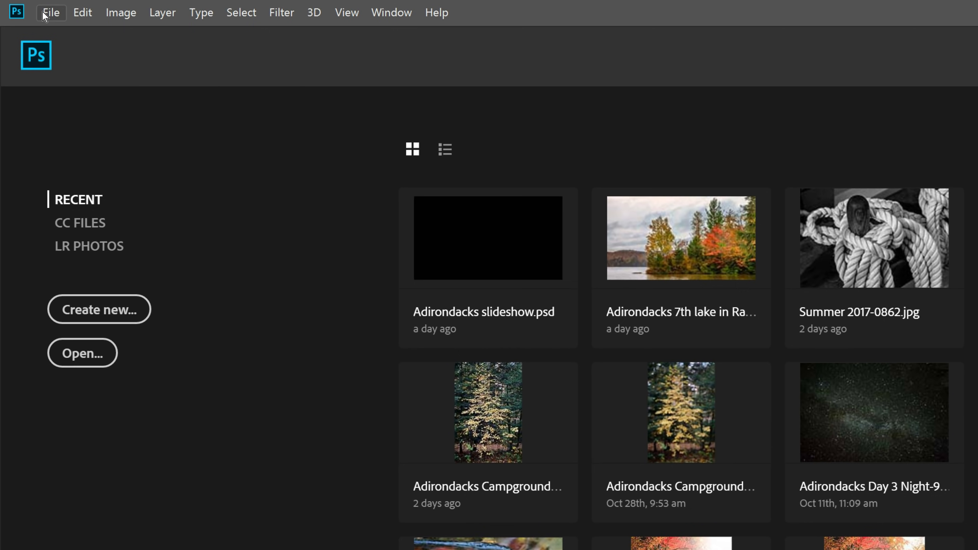
click(45, 16)
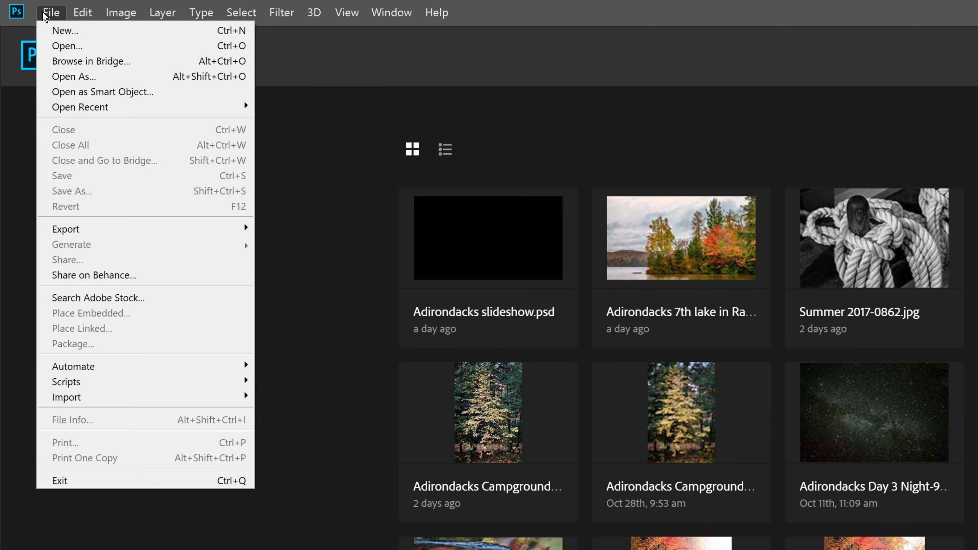
click(73, 90)
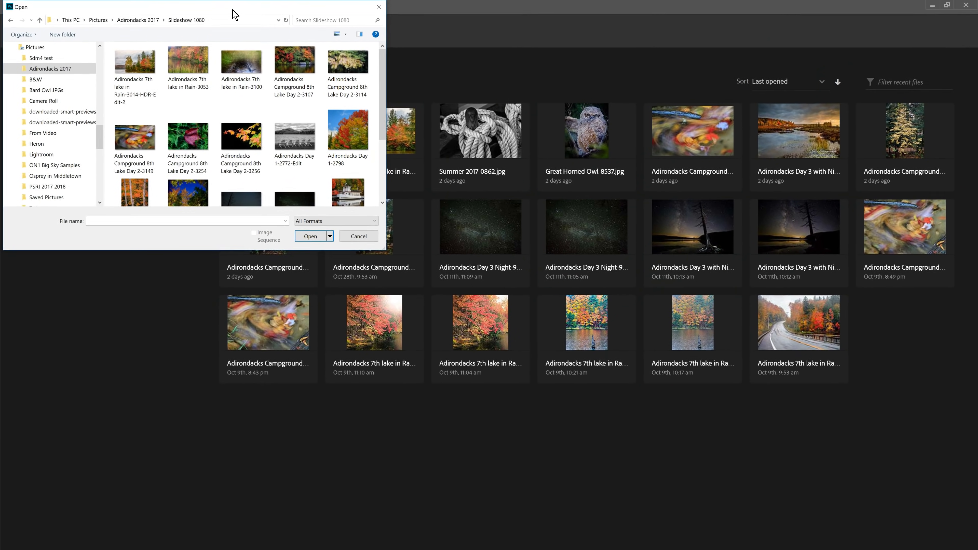
drag(233, 10, 386, 119)
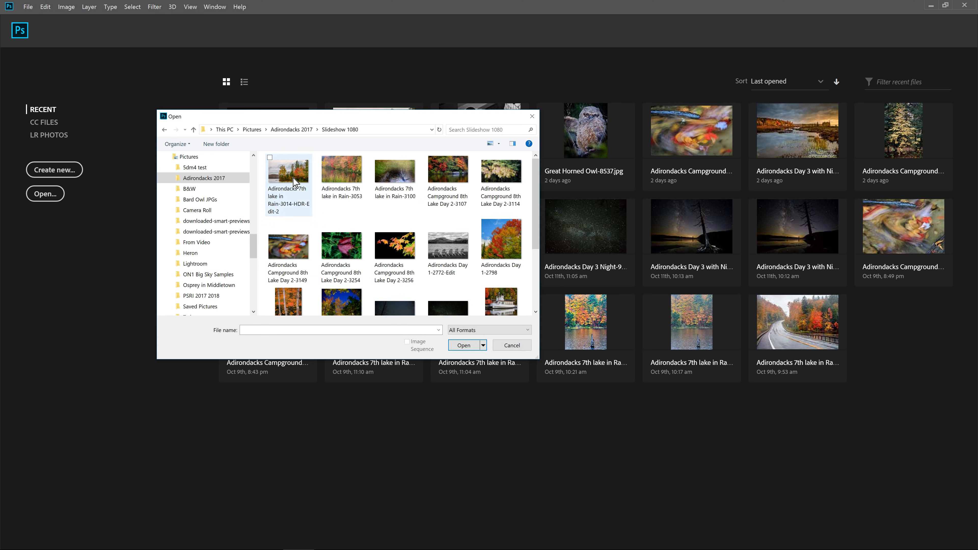
double_click(293, 176)
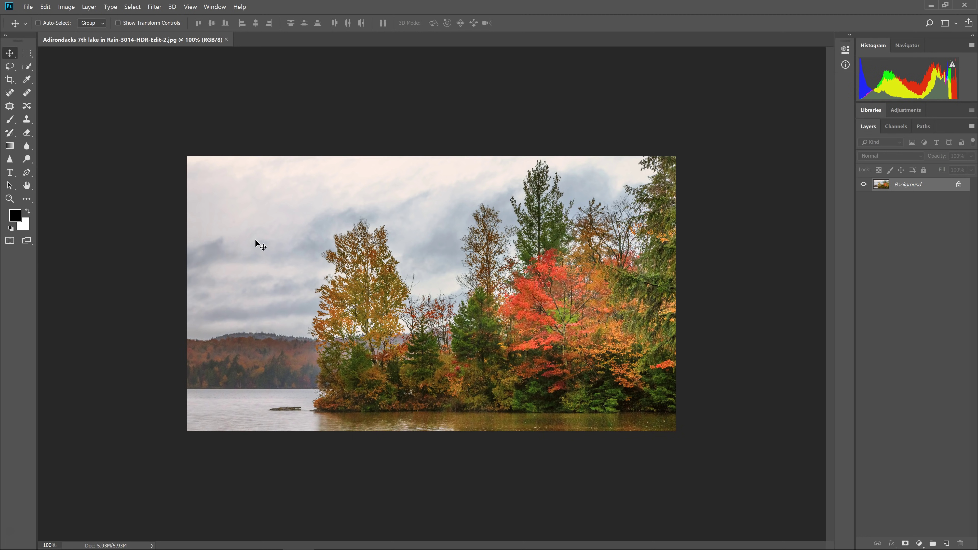
Show the Timeline panel, nudge it up-left, and create a video timeline from the lake photo
click(210, 7)
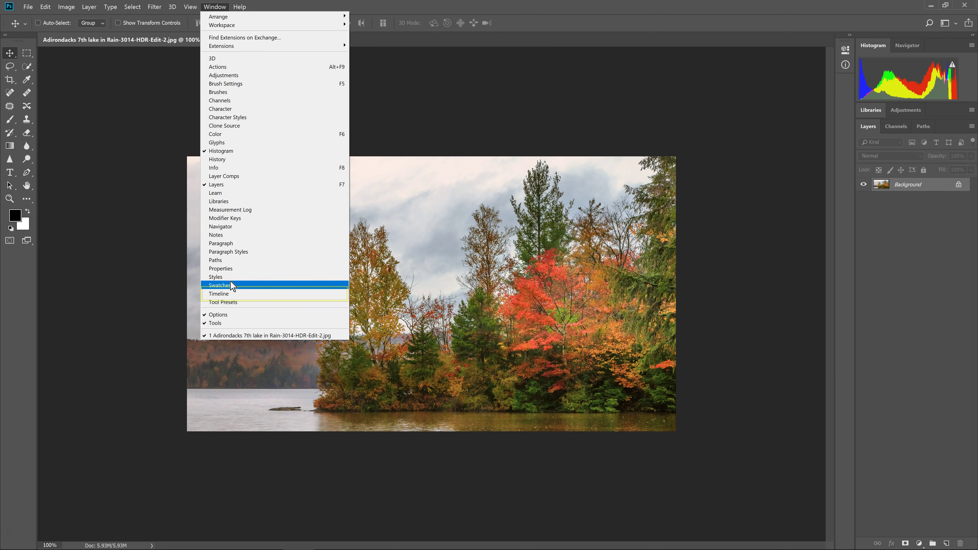
click(223, 294)
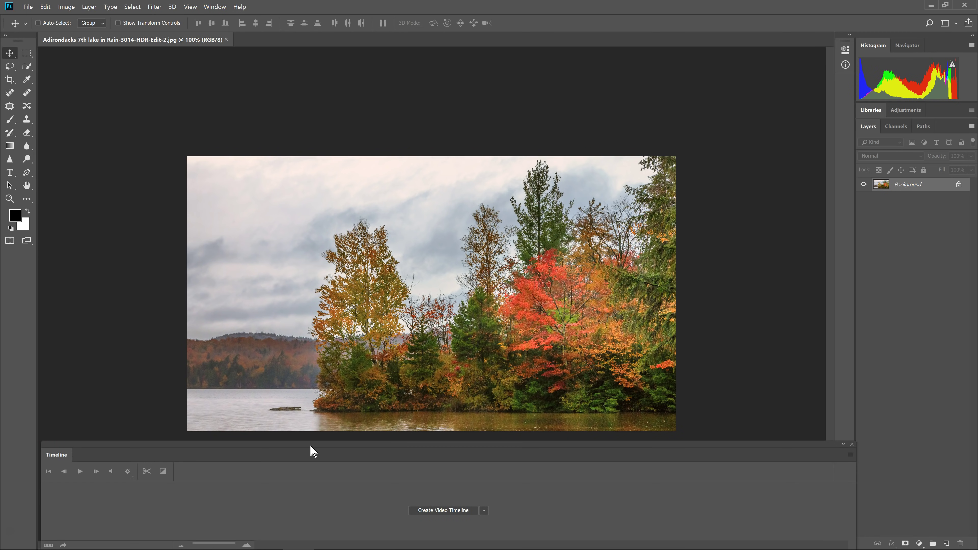
mouse_move(304, 444)
mouse_down()
mouse_move(290, 426)
mouse_move(298, 433)
mouse_up()
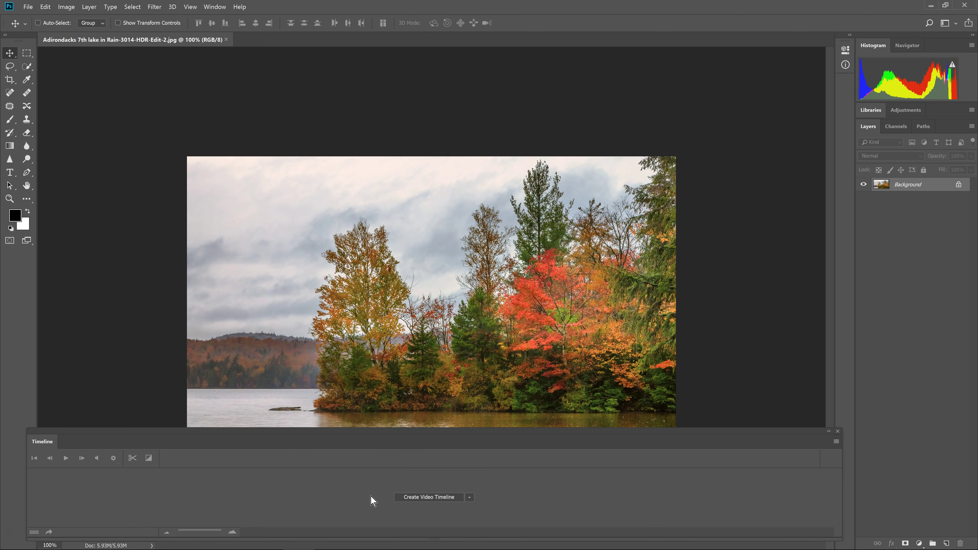
click(410, 499)
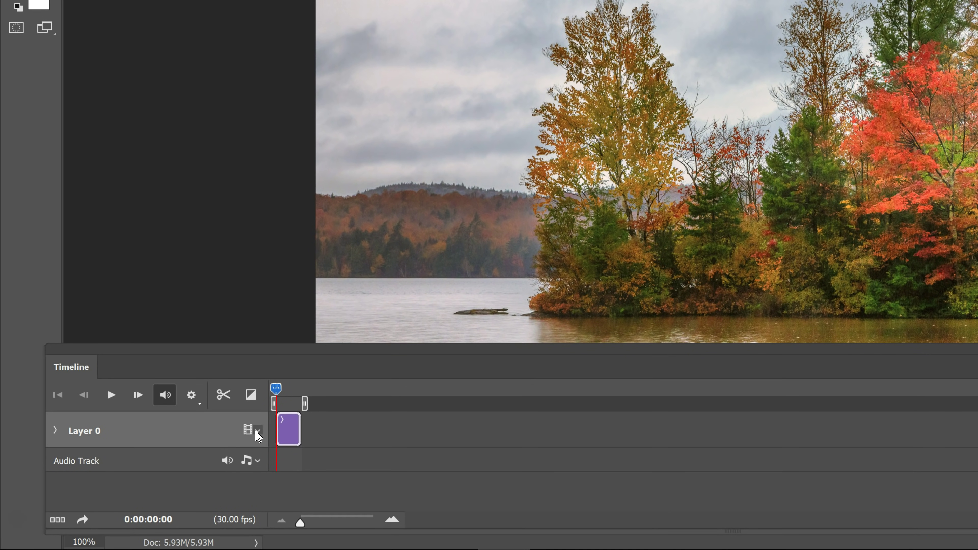
Use Add Media on Layer 0 to add the photos from Rain-3053 through Night-4196-Edit
click(257, 432)
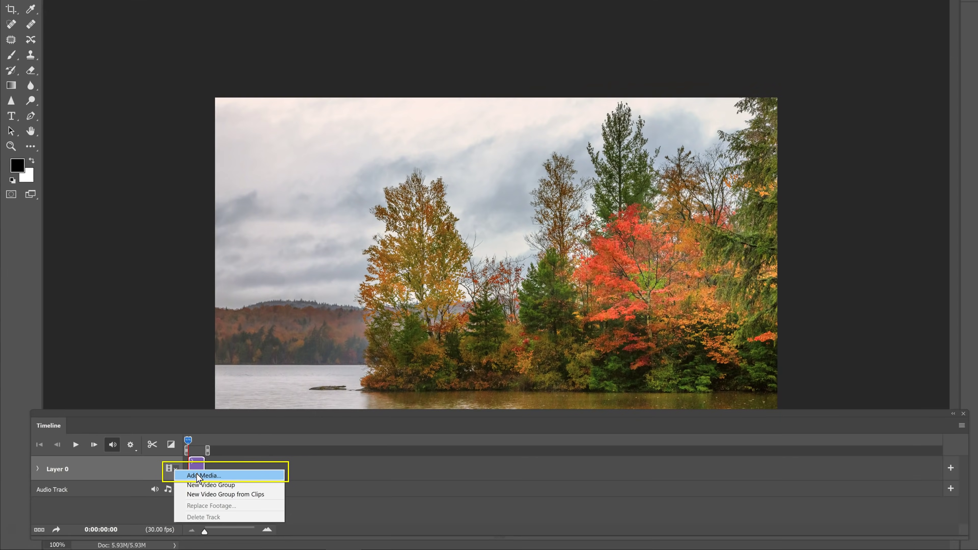
click(198, 476)
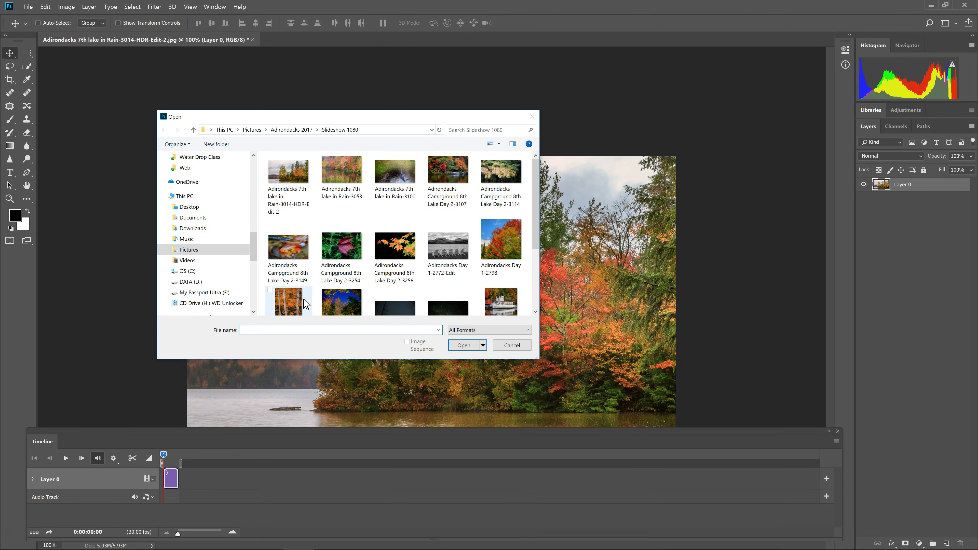
click(347, 179)
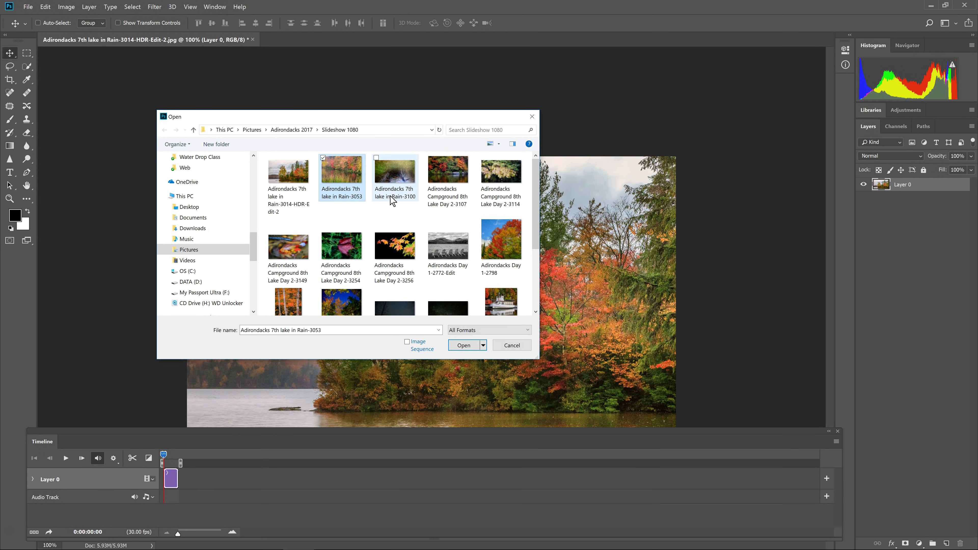
scroll(393, 199, down, 3)
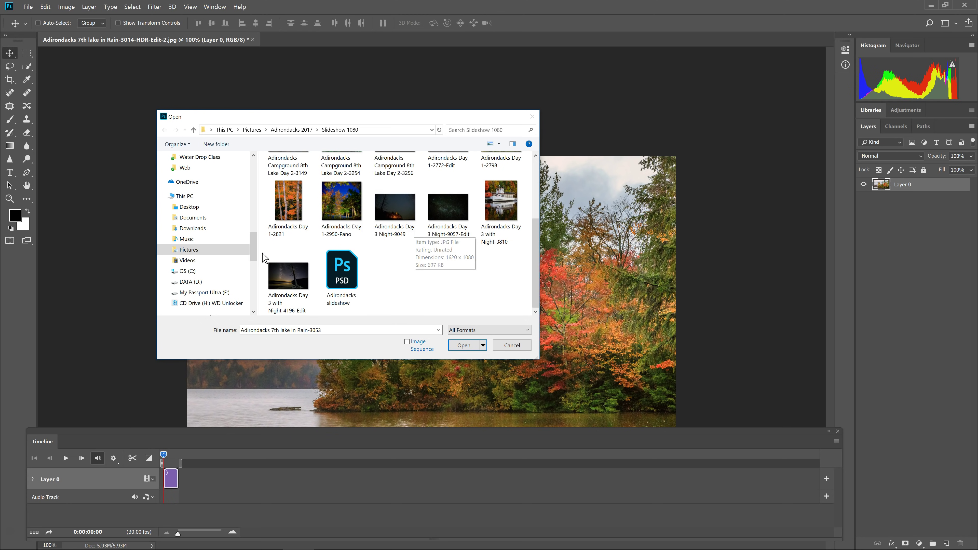
shift+click(286, 296)
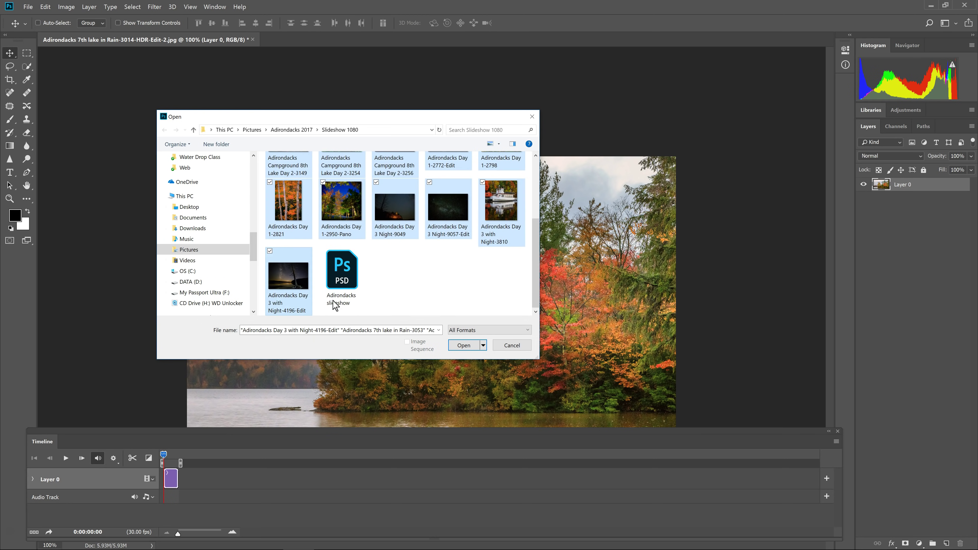
click(463, 346)
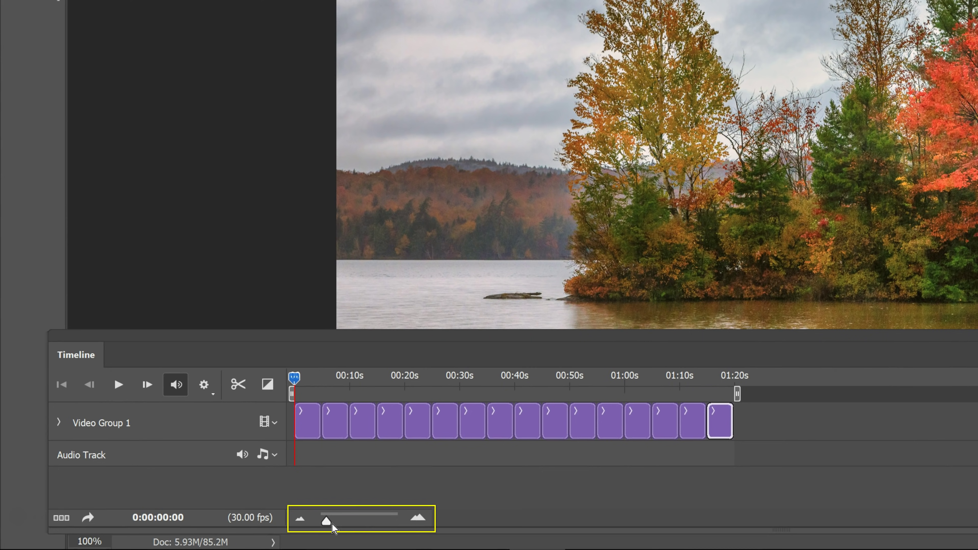
Zoom the timeline in, move the black-and-white chairs clip first, and shift the third clip later
drag(327, 522, 333, 523)
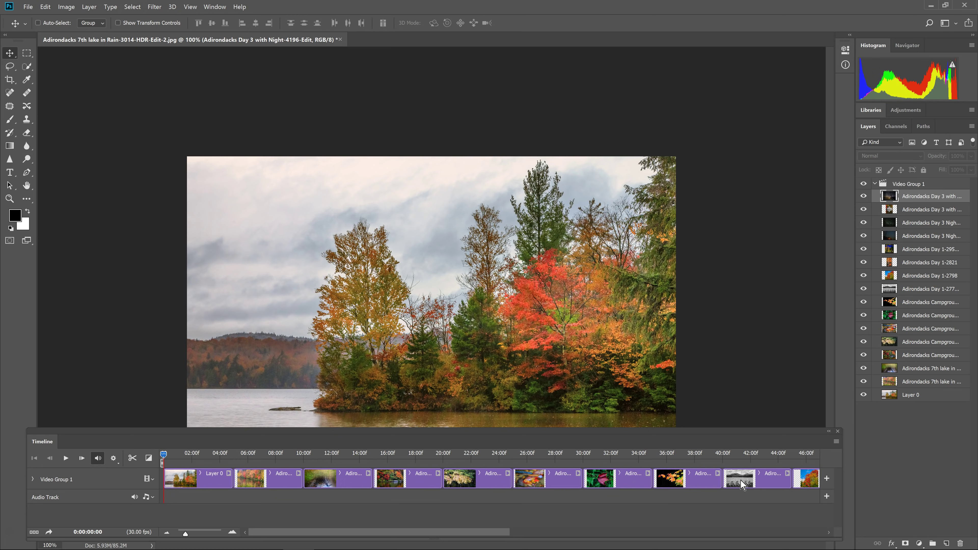
drag(743, 485, 189, 483)
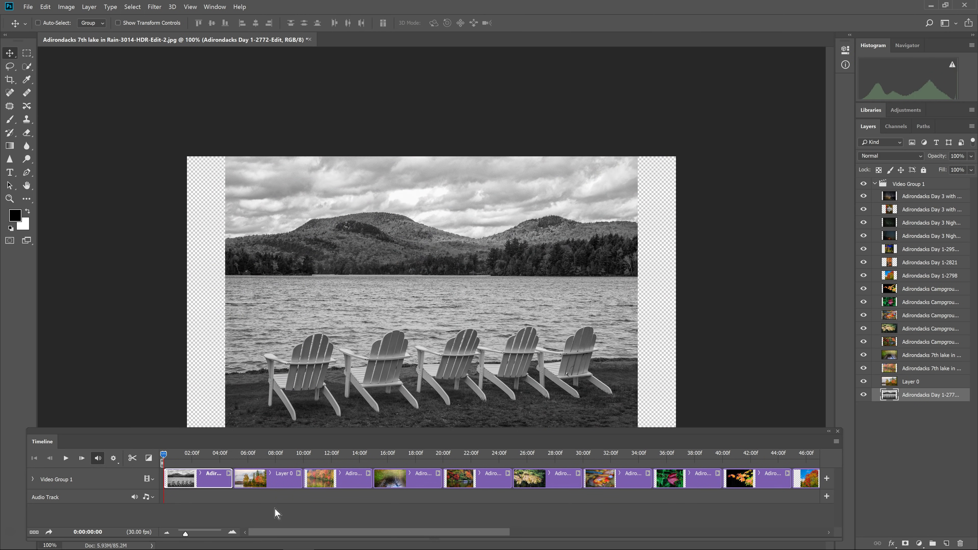
drag(319, 484, 415, 500)
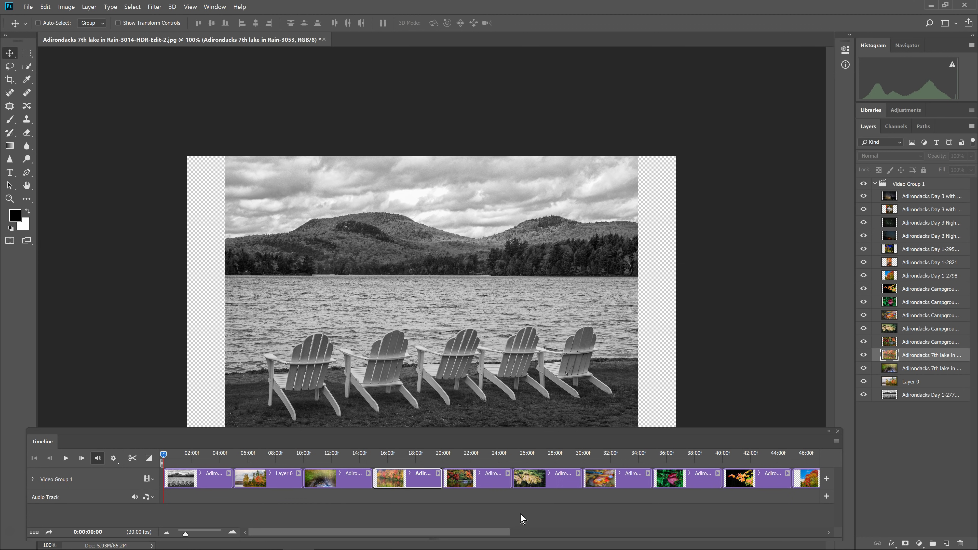
Delete the yellow-leaf clip, trim Layer 0 to 5 seconds and the fourth clip to 04:12, then preview
click(526, 487)
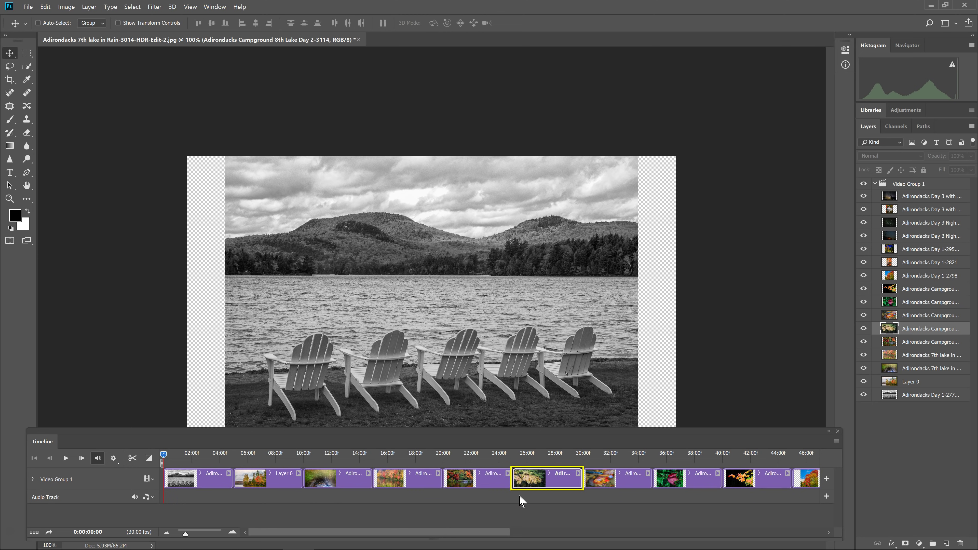
key(Delete)
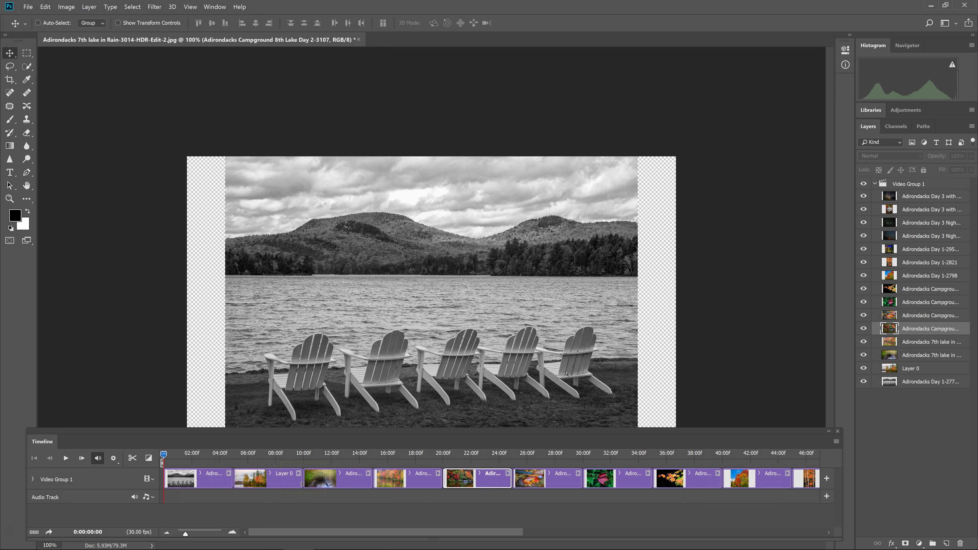
drag(302, 484, 330, 485)
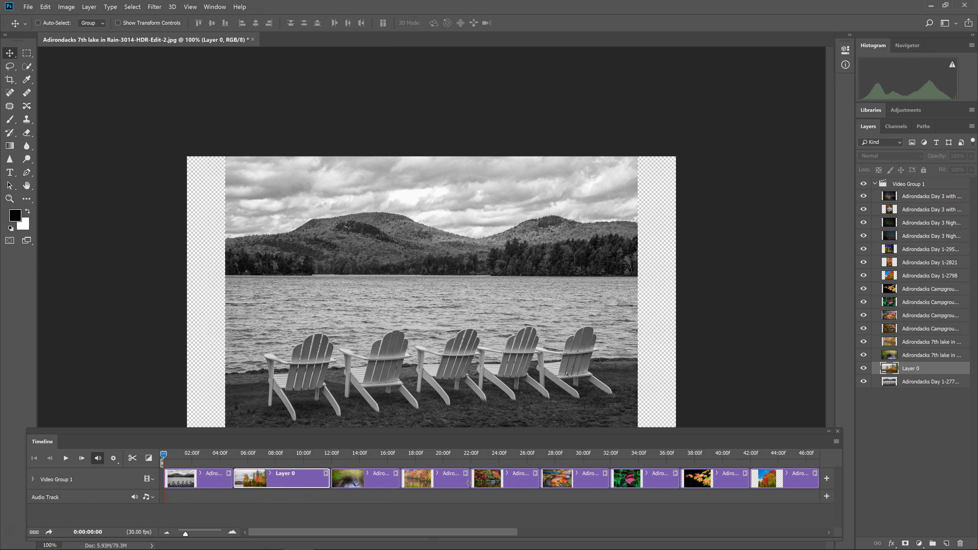
drag(468, 483, 460, 485)
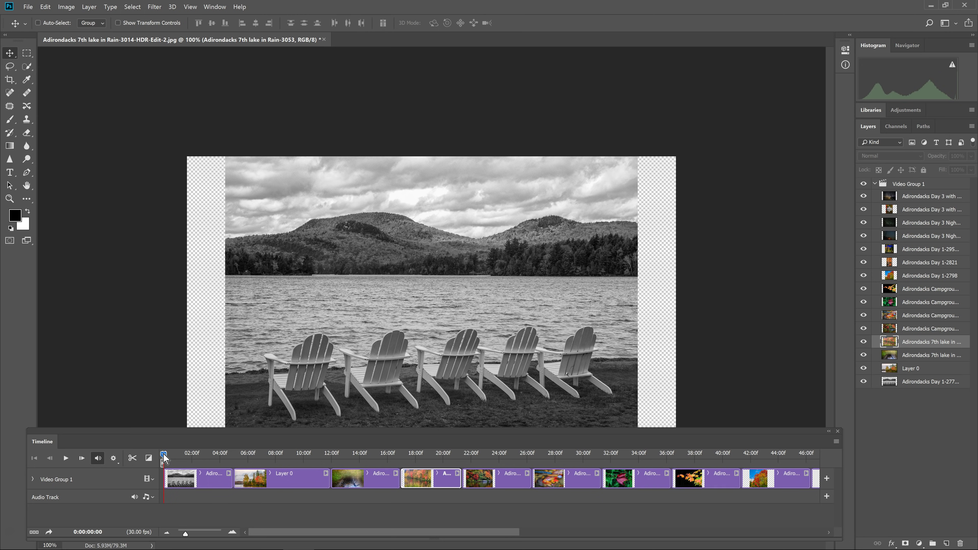
drag(164, 454, 420, 464)
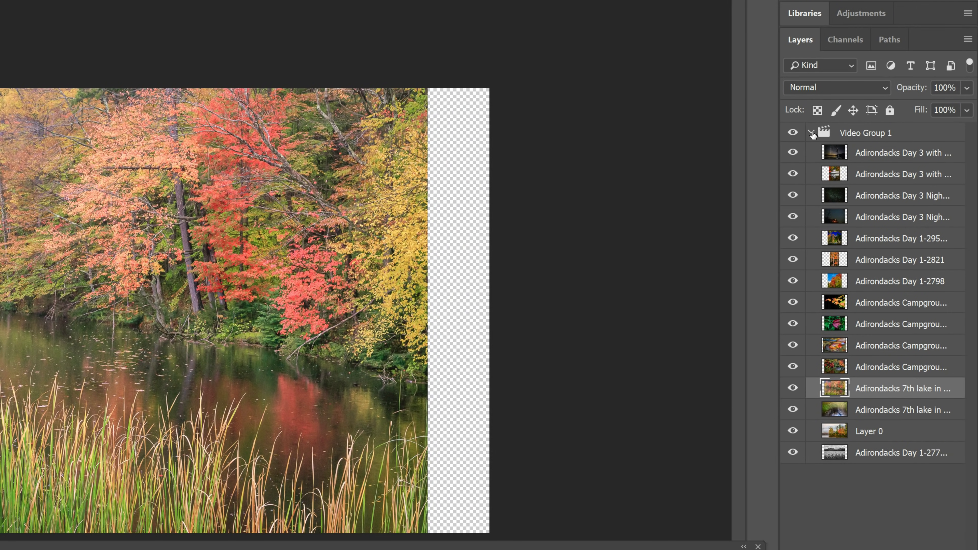
Collapse Video Group 1, create a new Layer 1, and move it below the group
click(813, 134)
click(811, 133)
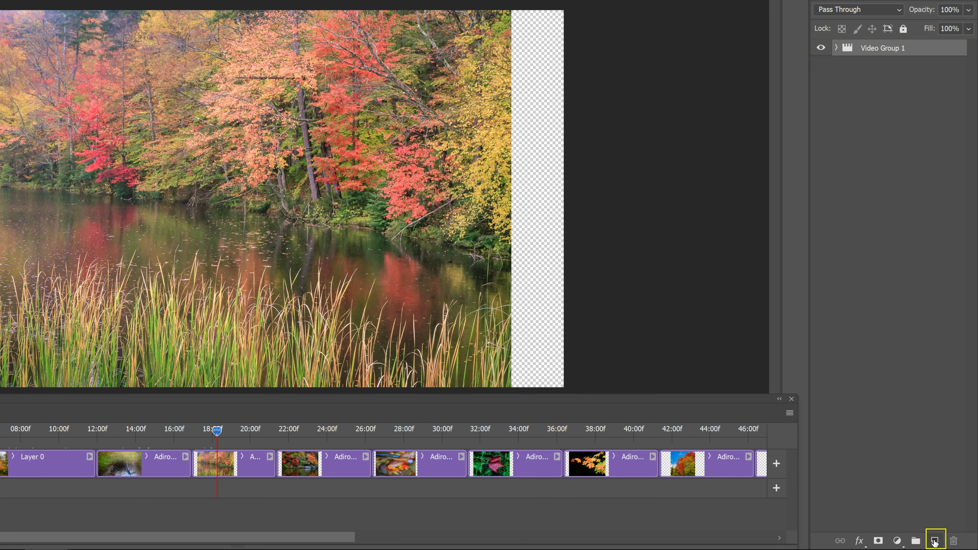
click(935, 541)
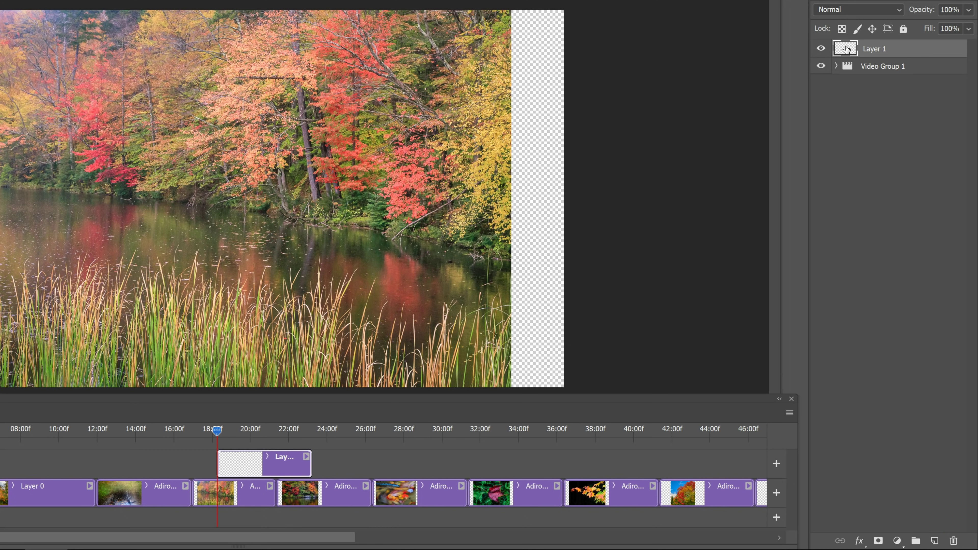
drag(846, 49, 842, 75)
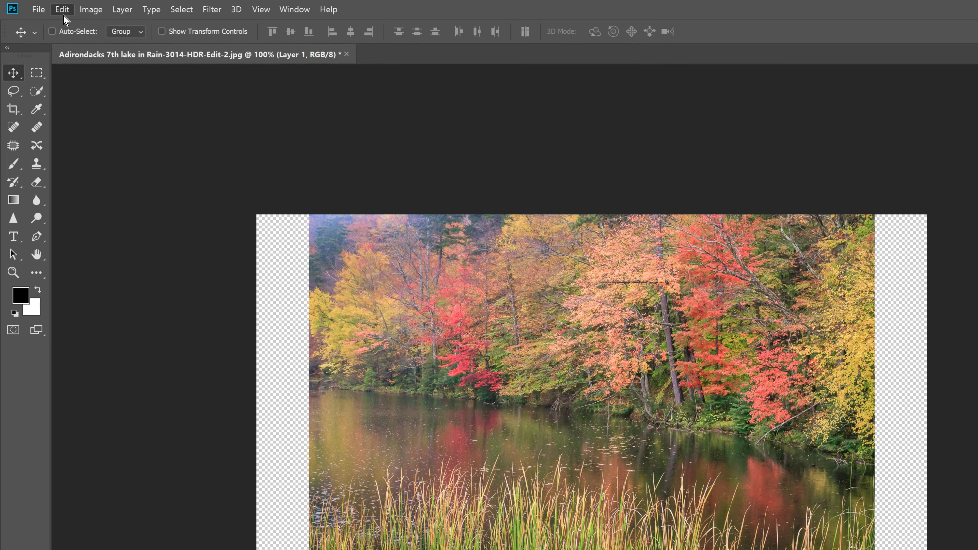
Fill Layer 1 with Black through Edit > Fill
click(64, 14)
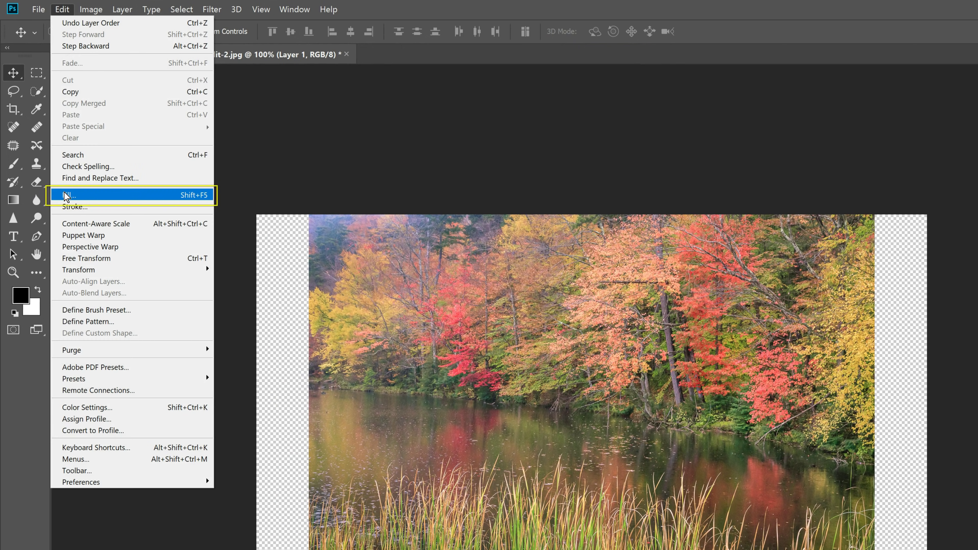
click(65, 195)
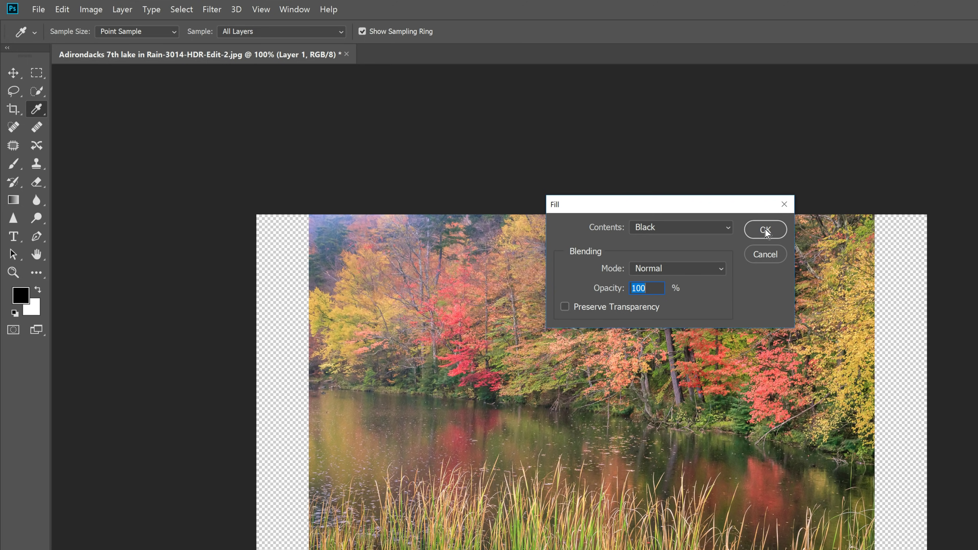
click(766, 230)
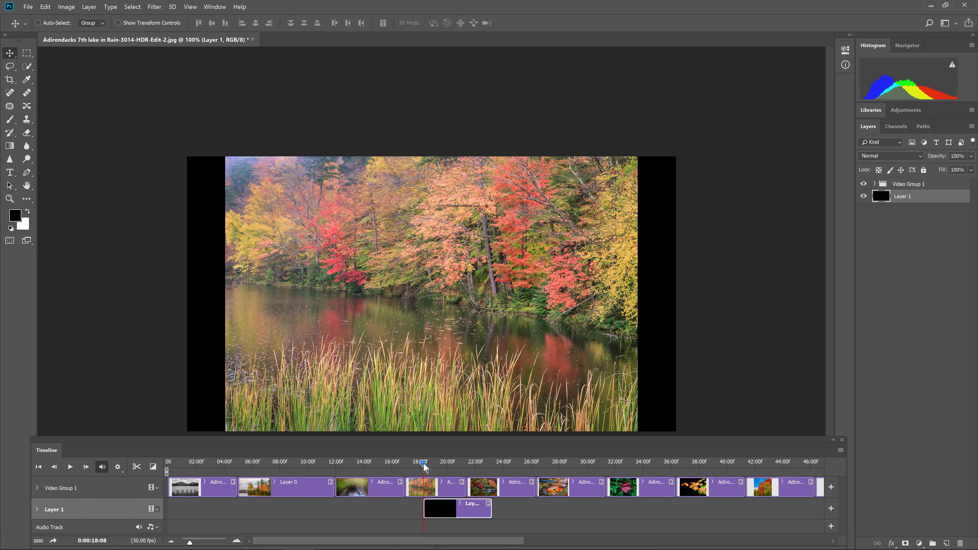
Stretch the black Layer 1 clip from 0 to the end, then move the playhead to the starry night slide
drag(423, 467, 164, 452)
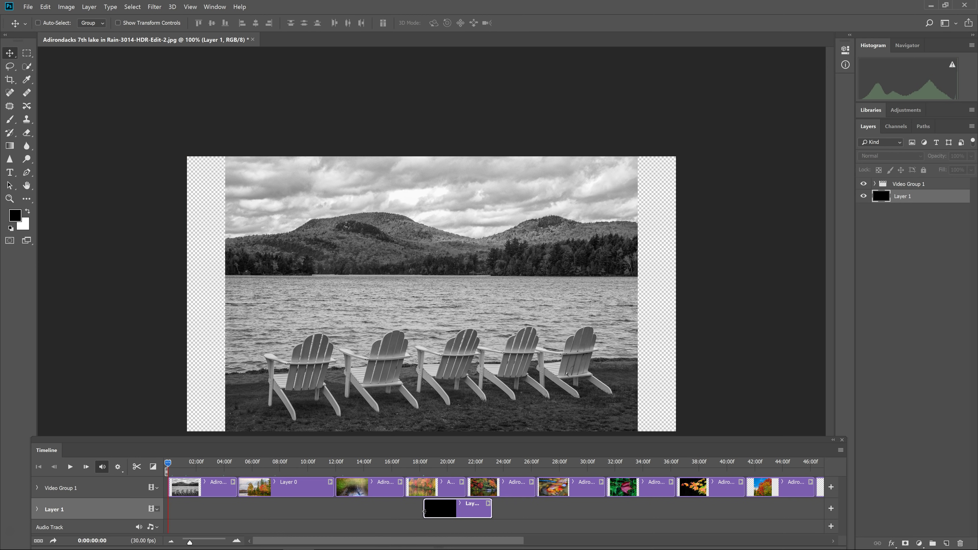
drag(424, 513, 169, 513)
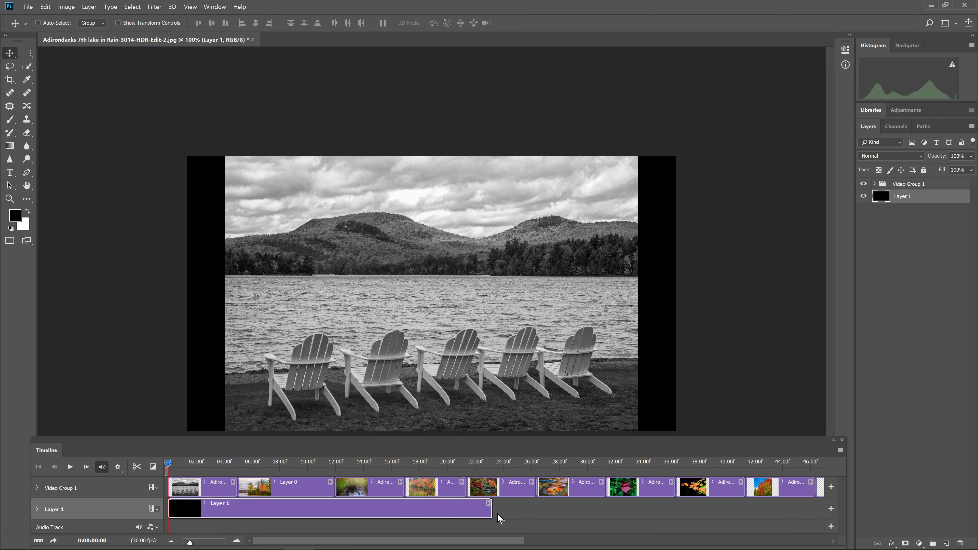
drag(490, 514, 732, 516)
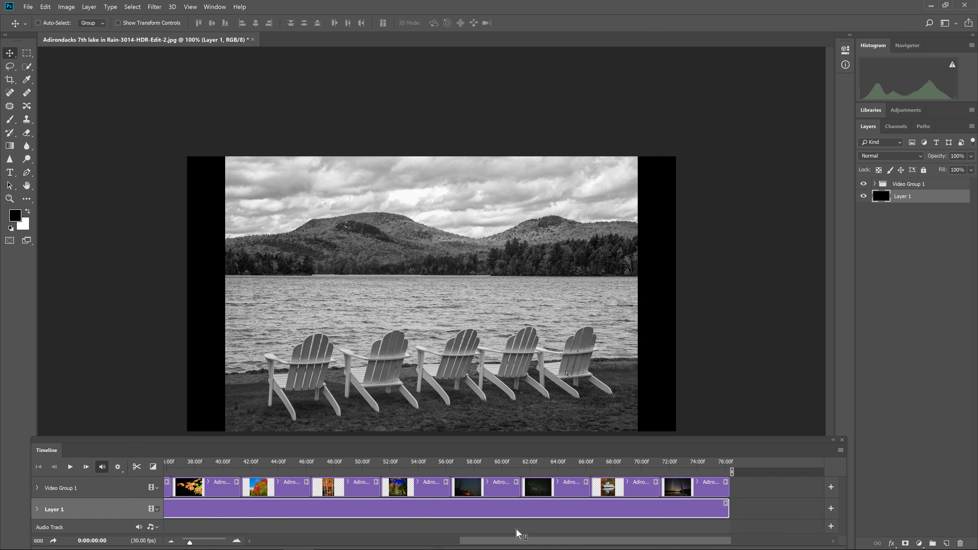
click(568, 462)
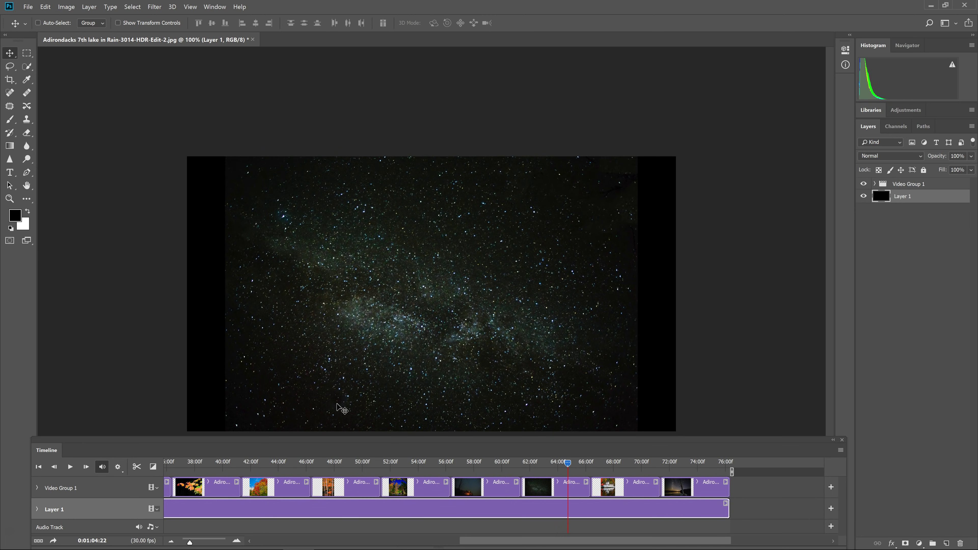
click(570, 464)
Scrub back to about 38:00f, then add bensound-november from the Music folder to the Audio Track
click(612, 464)
drag(612, 468, 196, 422)
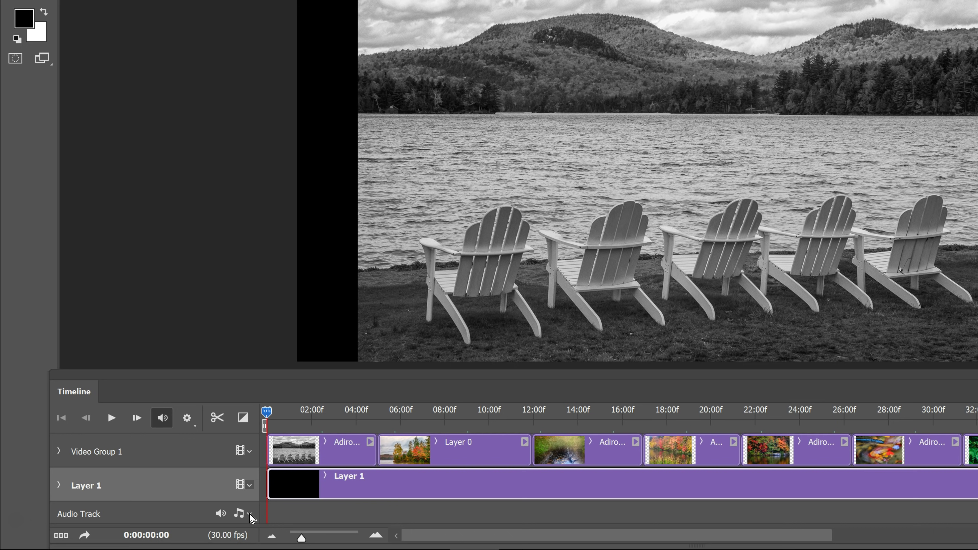
click(250, 516)
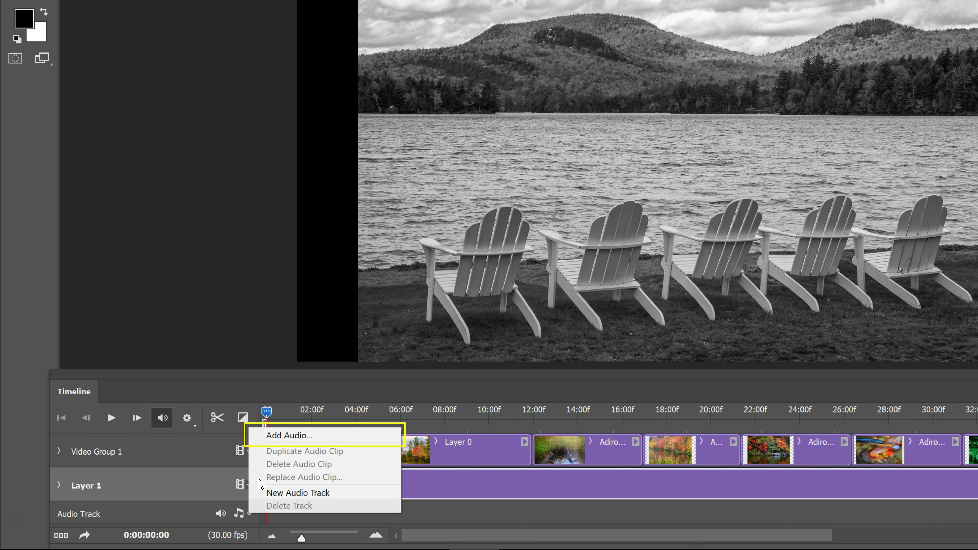
click(289, 436)
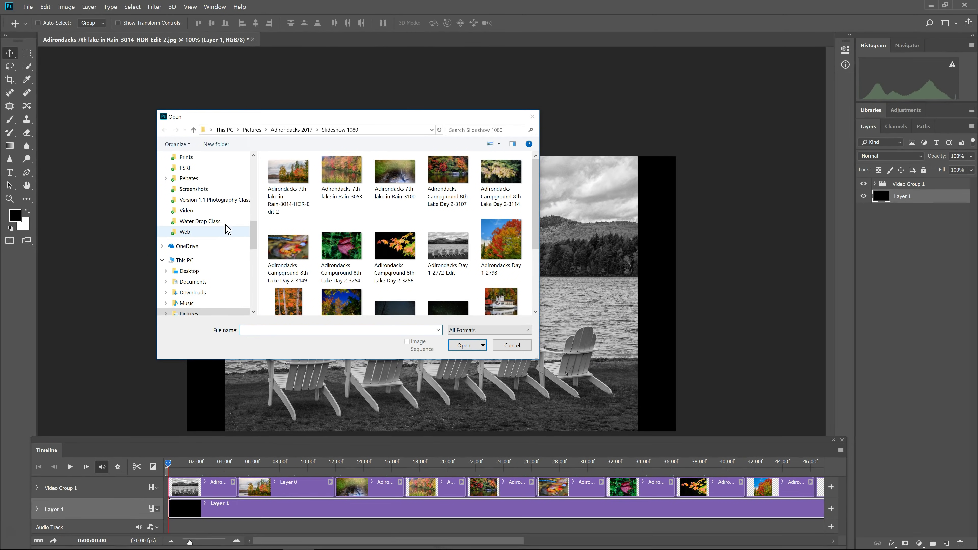
drag(253, 235, 258, 169)
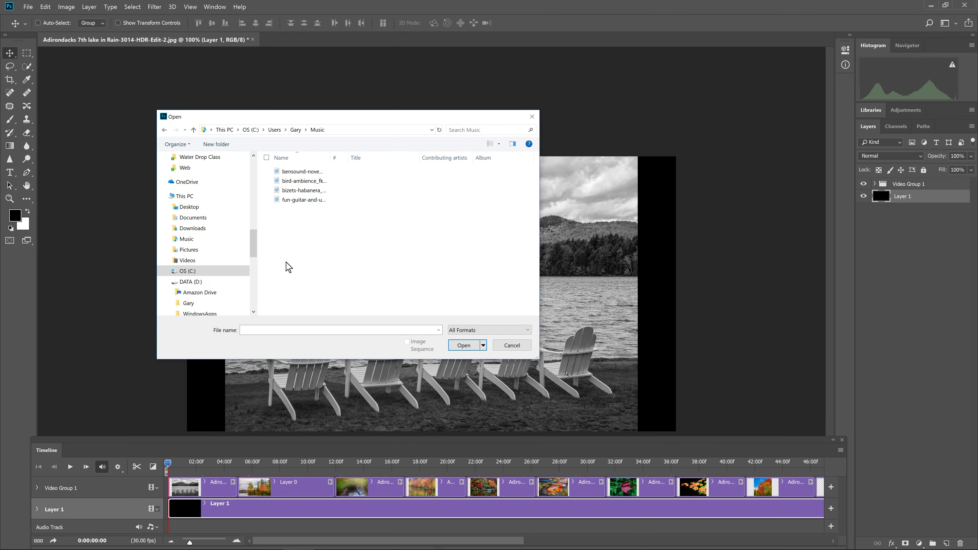
click(296, 174)
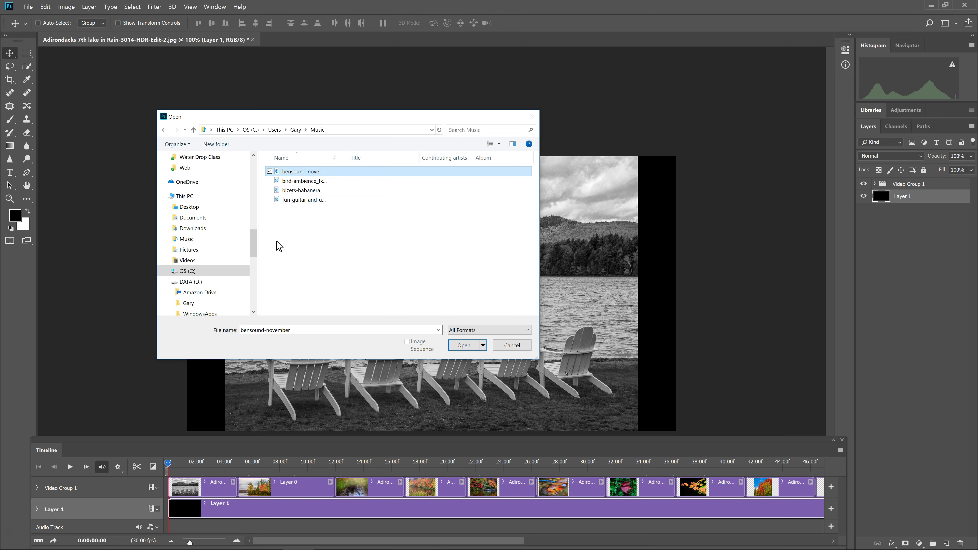
click(473, 347)
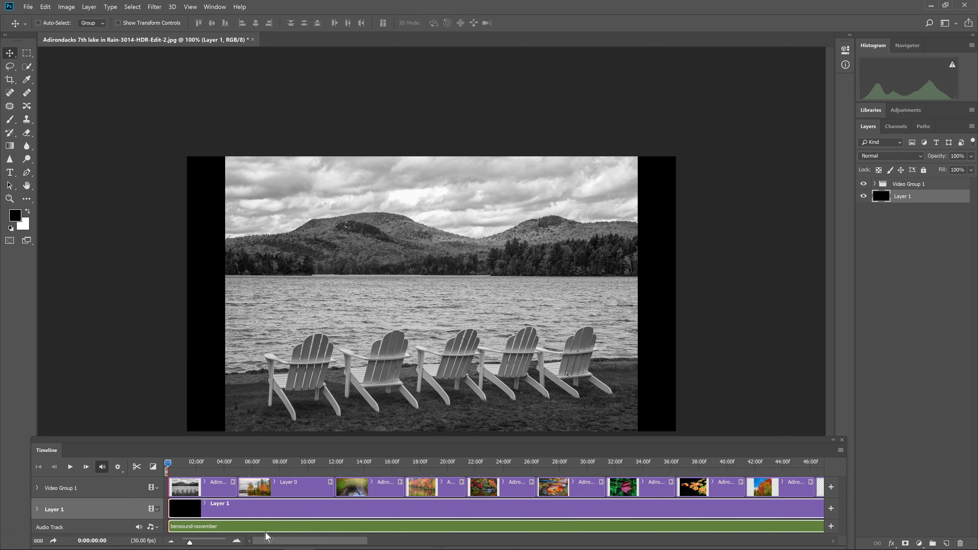
Zoom the timeline out and trim the bensound-november clip from about 3:32 to 1:25
drag(271, 543, 418, 547)
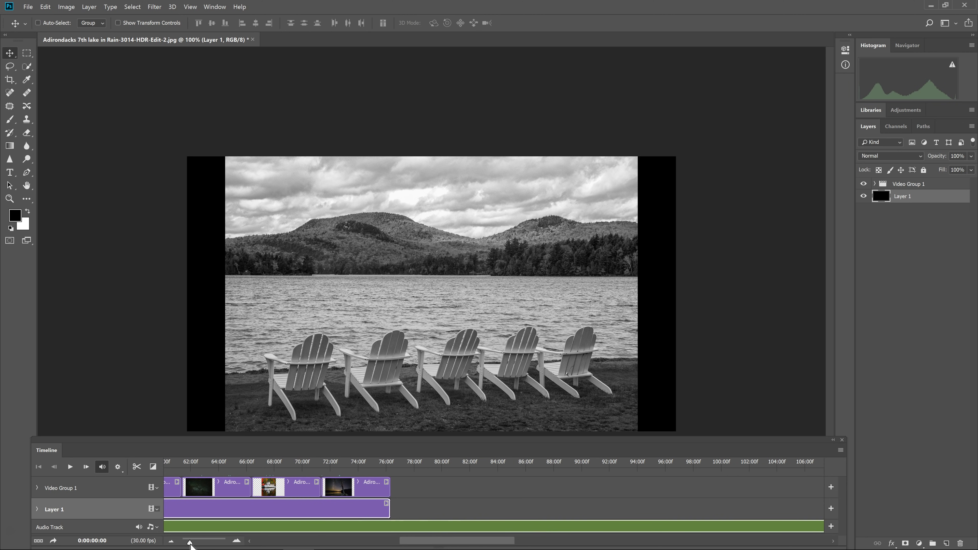
drag(190, 544, 185, 547)
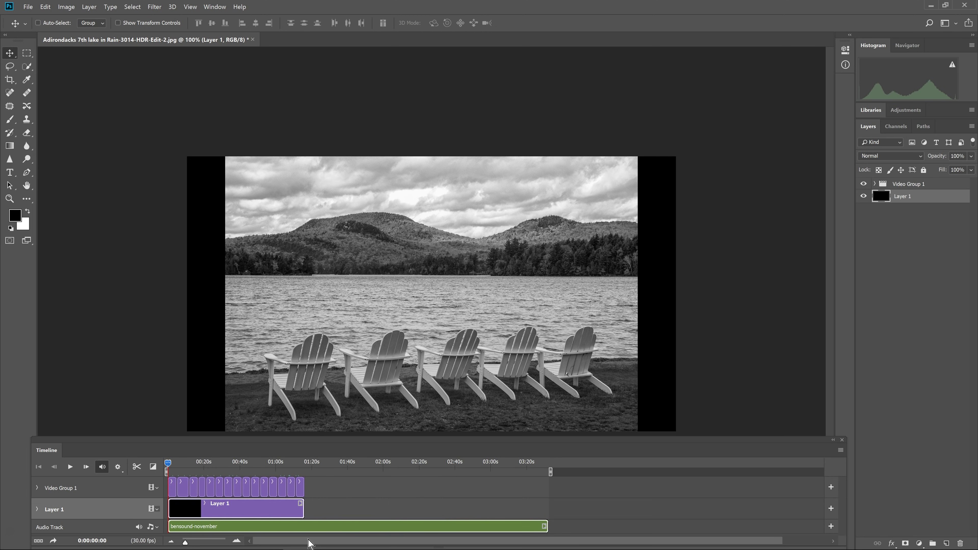
drag(548, 532, 320, 533)
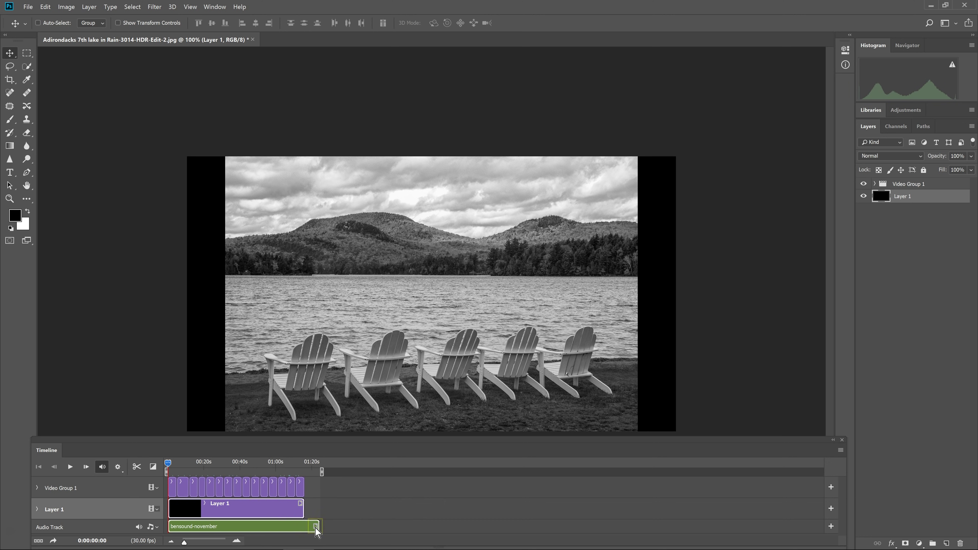
Fade the bensound-november music in over 0.81 s and out over 2.43 s
click(315, 527)
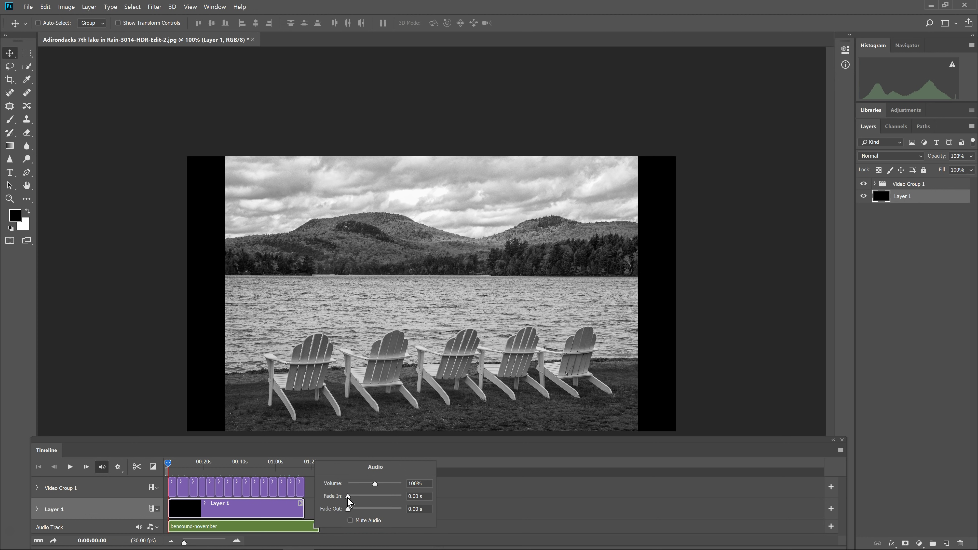
drag(347, 498, 350, 498)
drag(348, 510, 350, 509)
Preview the slideshow opening with music, return to the start, and zoom the timeline to show thumbnails
click(326, 528)
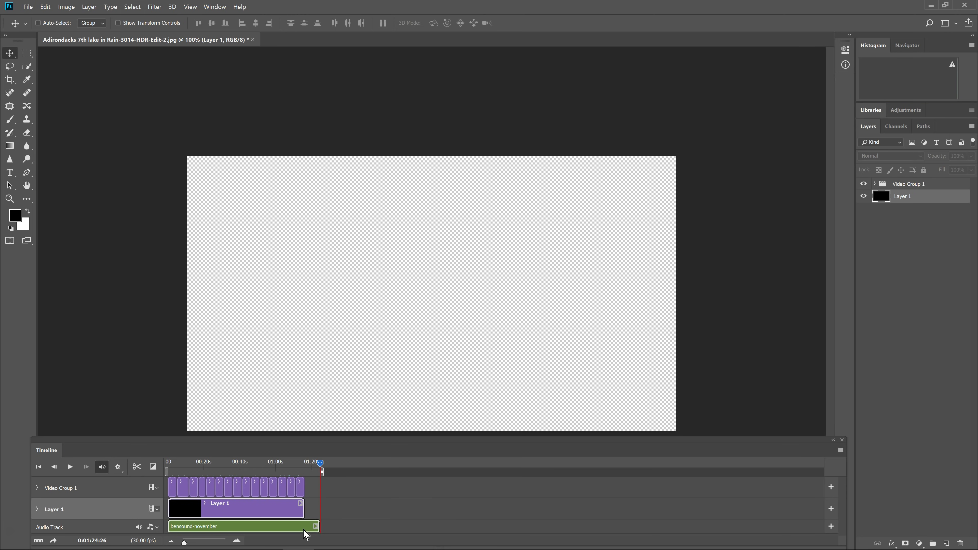
key(Home)
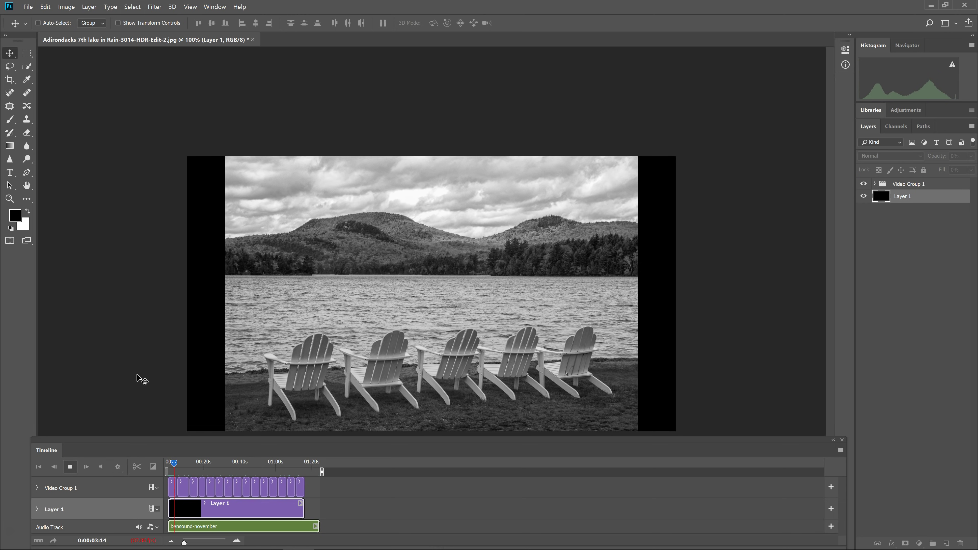
key(space)
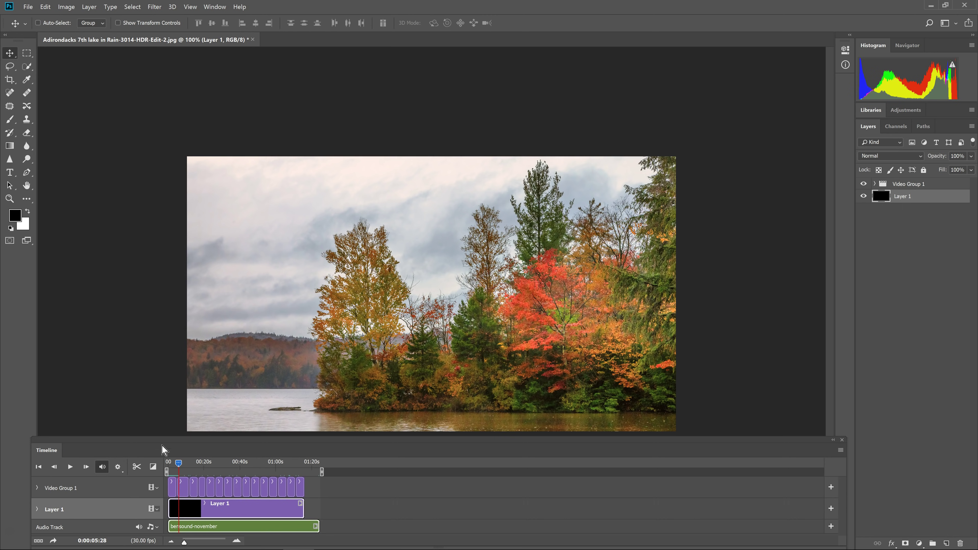
key(Home)
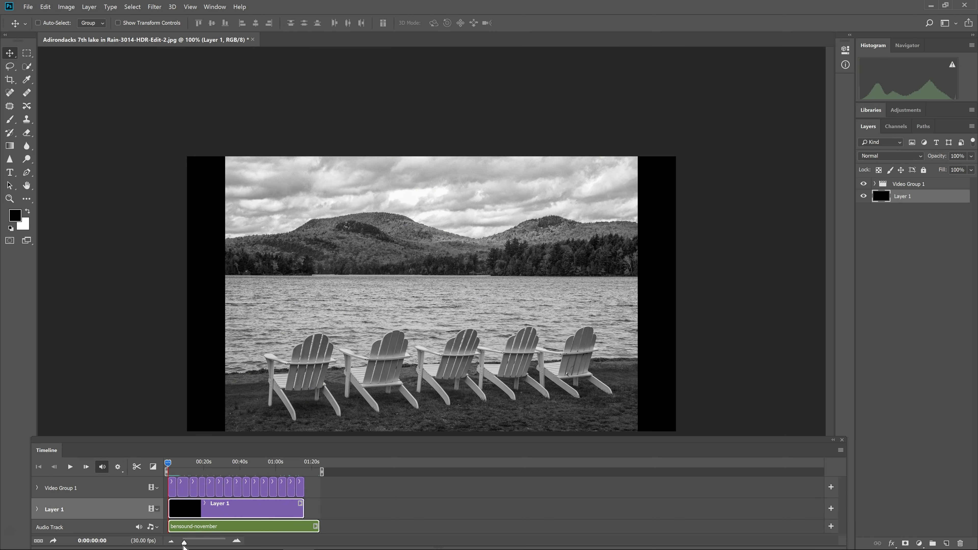
drag(184, 542, 191, 543)
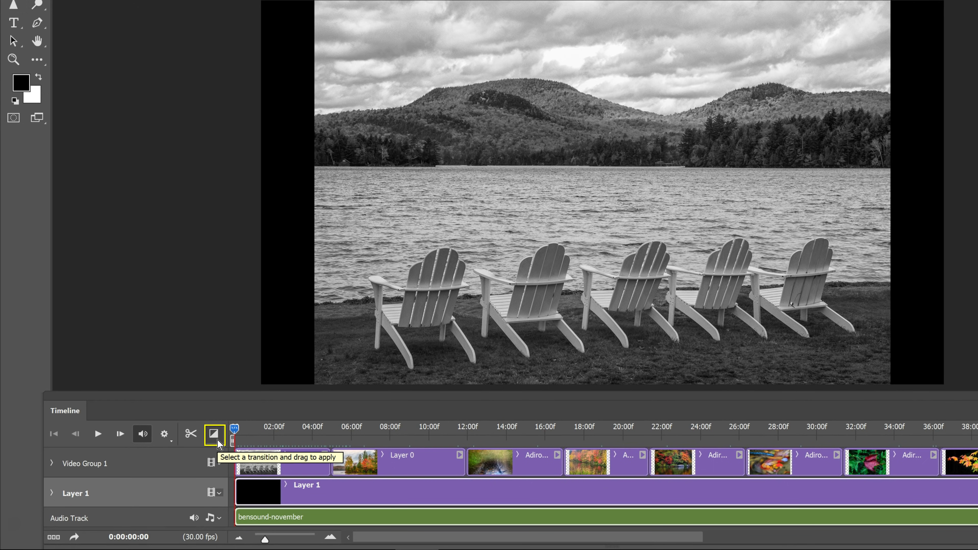
Place a 1 s Cross Fade between the chairs clip and the Layer 0 autumn lake clip
click(214, 435)
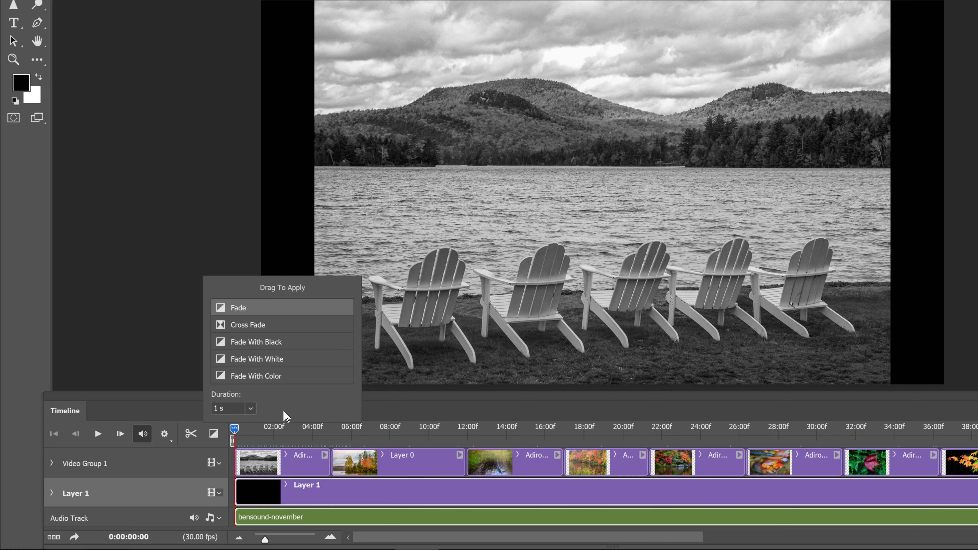
drag(245, 327, 328, 470)
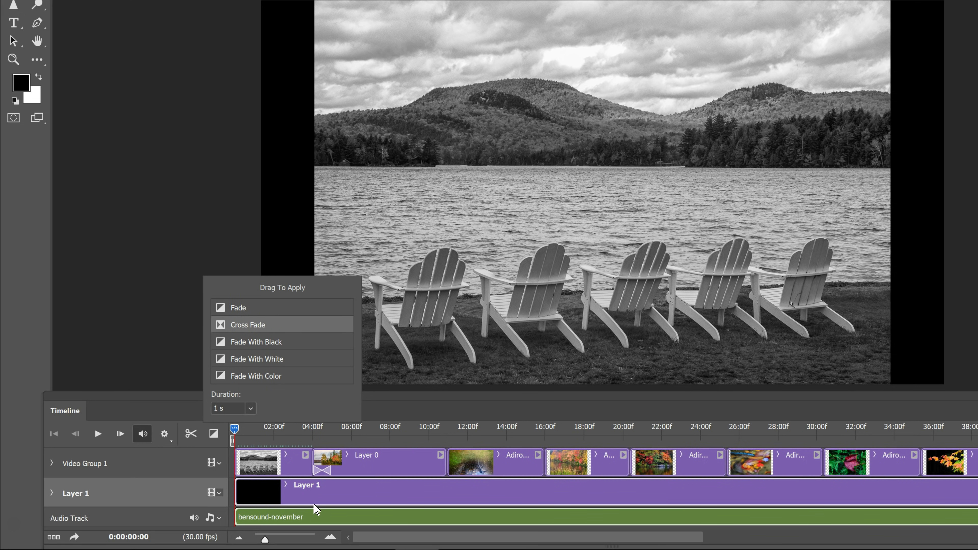
click(298, 443)
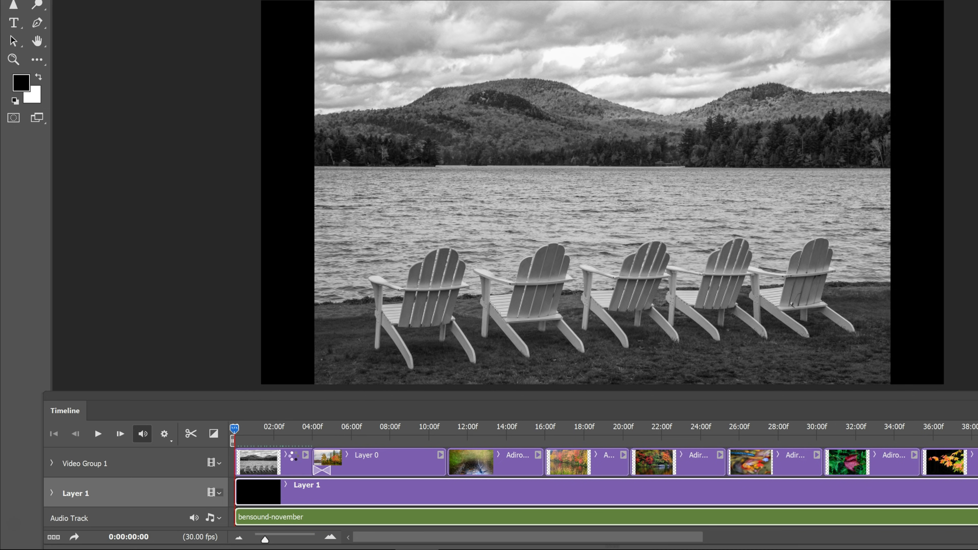
click(300, 439)
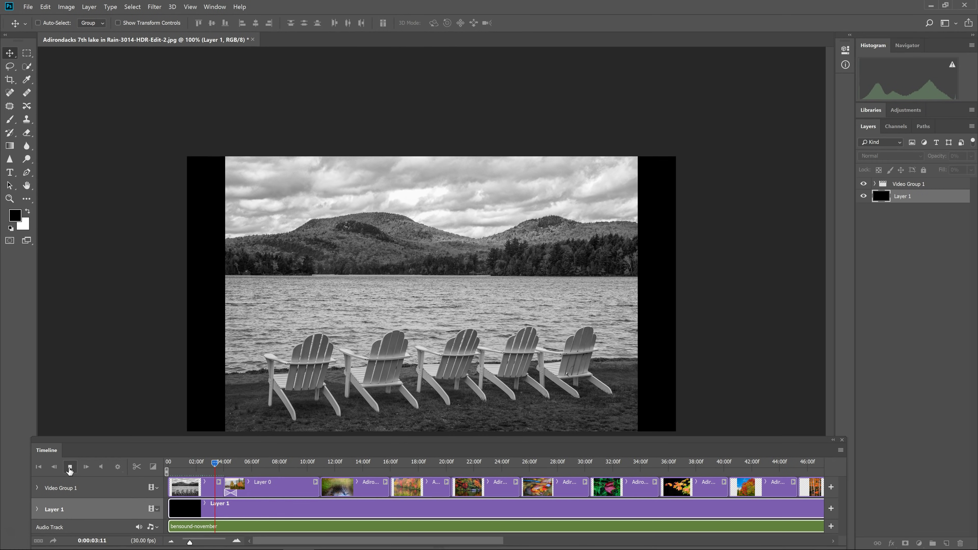
Preview the cross fade, then move the playhead to about 10:13
click(70, 468)
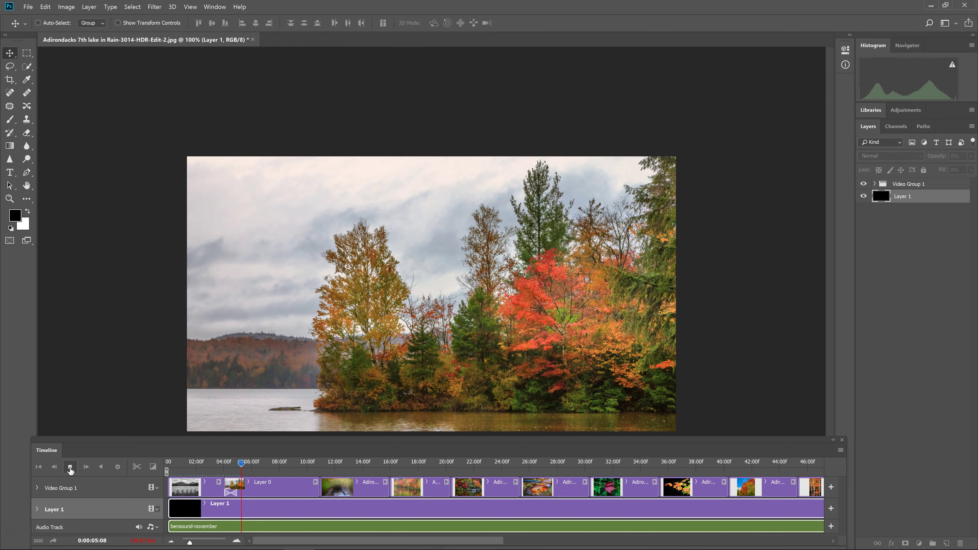
click(70, 468)
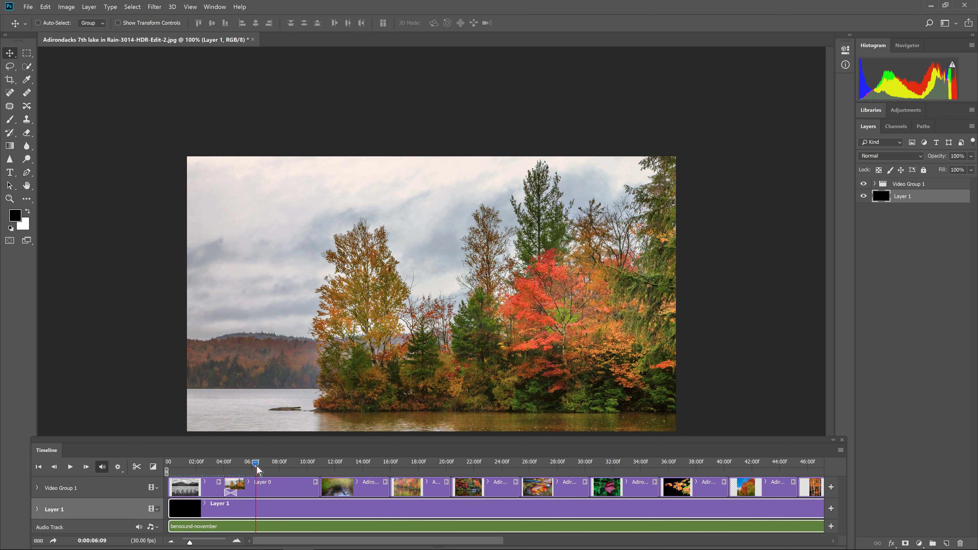
drag(256, 469, 313, 464)
Apply a 1 s Fade With Black at the end of Layer 0 and preview it
click(153, 468)
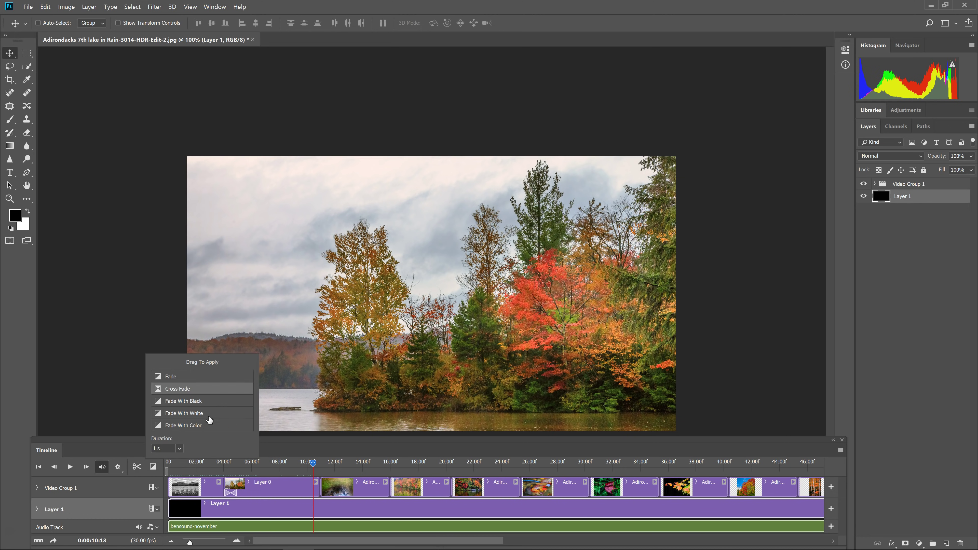
drag(184, 404, 320, 491)
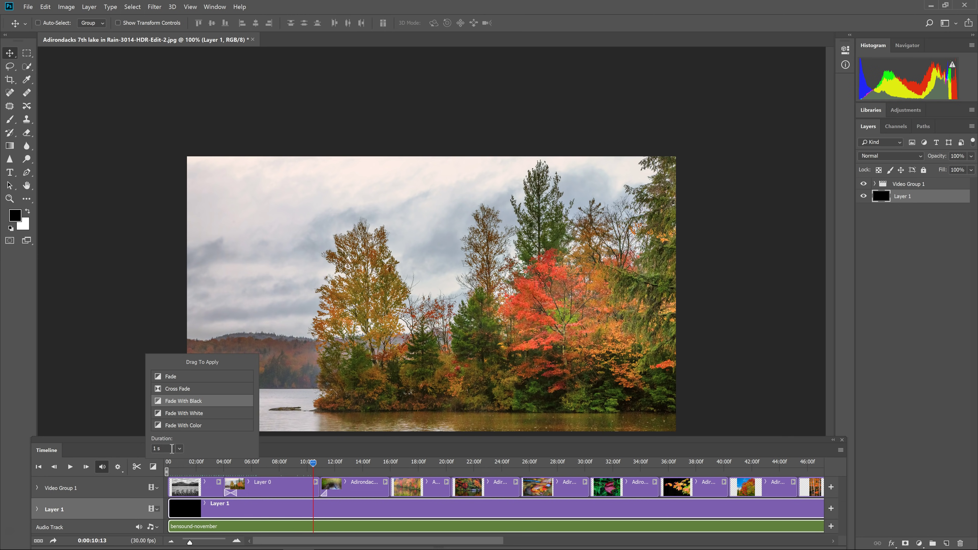
click(70, 467)
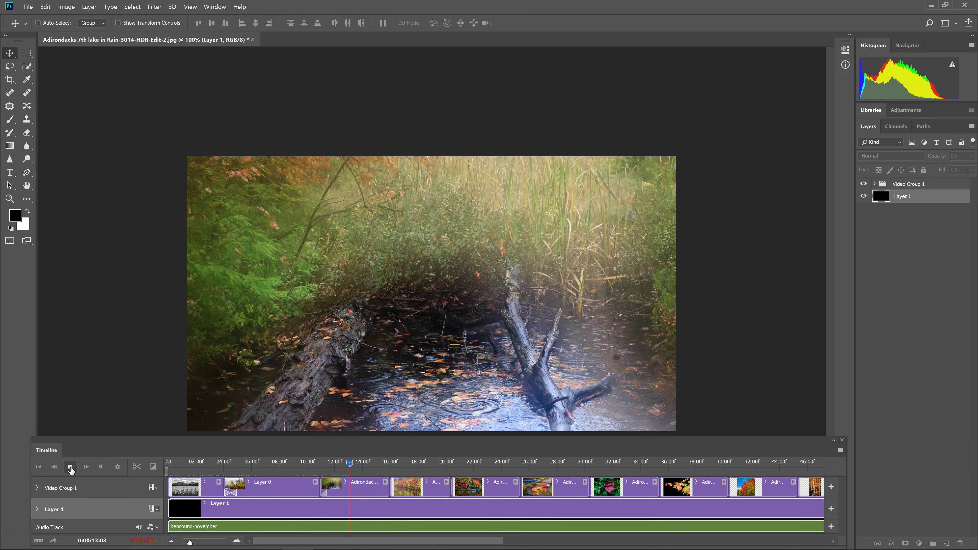
click(71, 468)
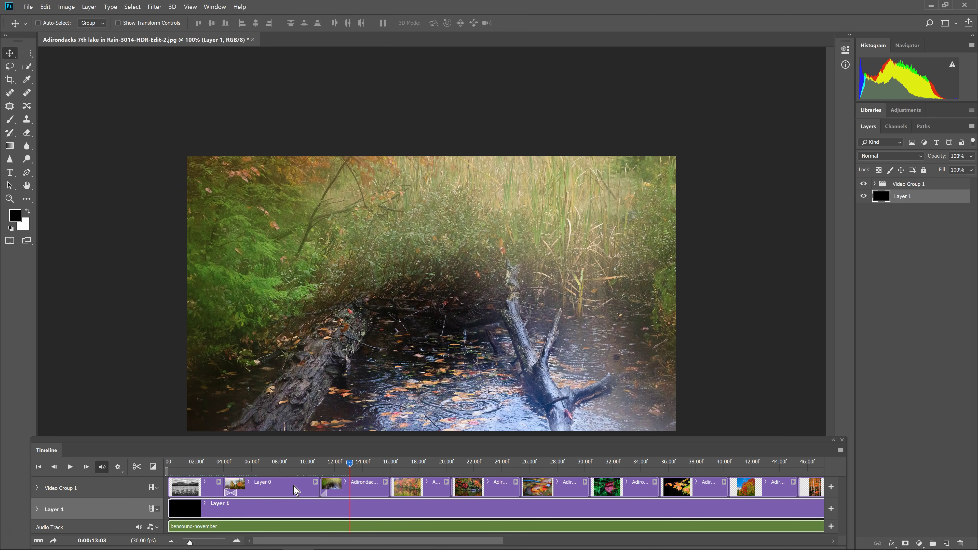
Set Layer 0's motion to Pan at 0° with Resize to Fill Canvas checked
click(283, 491)
drag(345, 468, 227, 467)
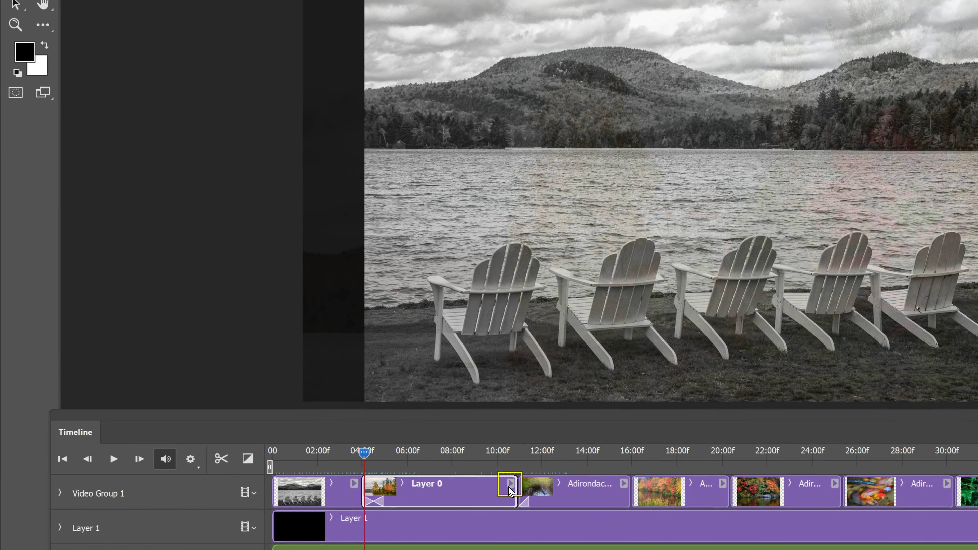
click(510, 489)
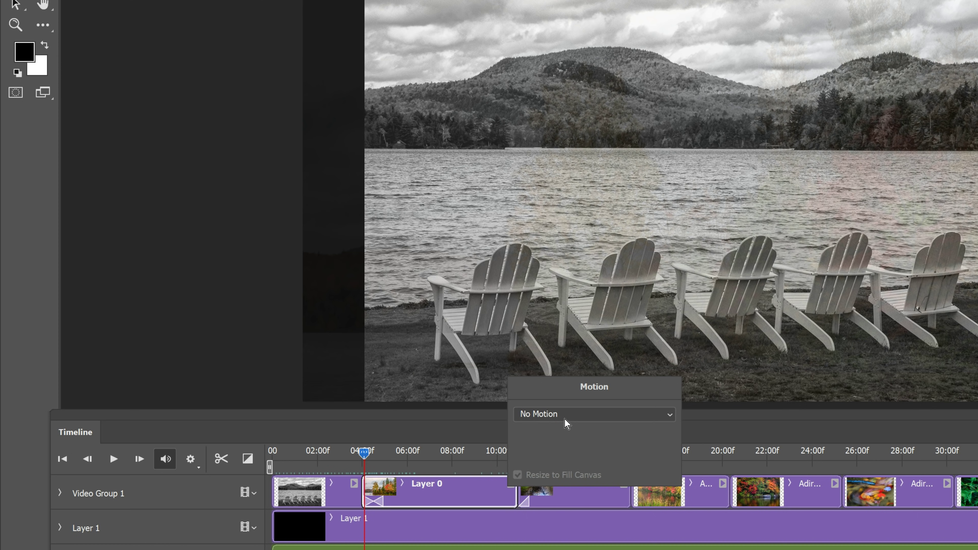
click(570, 420)
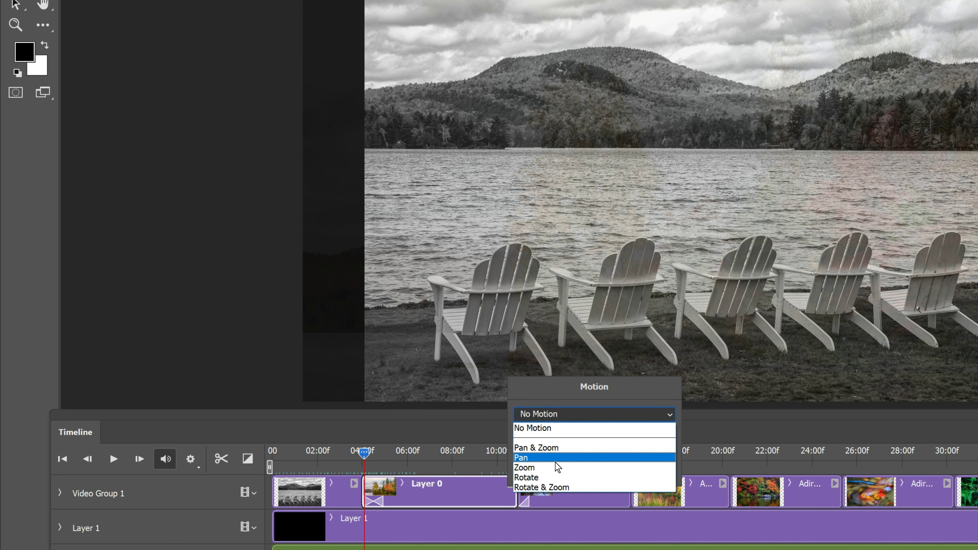
click(520, 458)
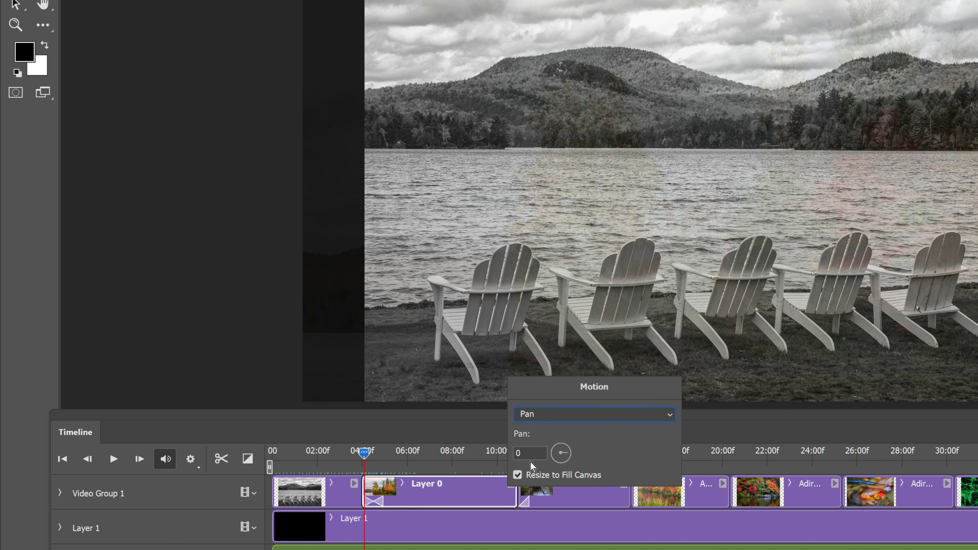
click(455, 438)
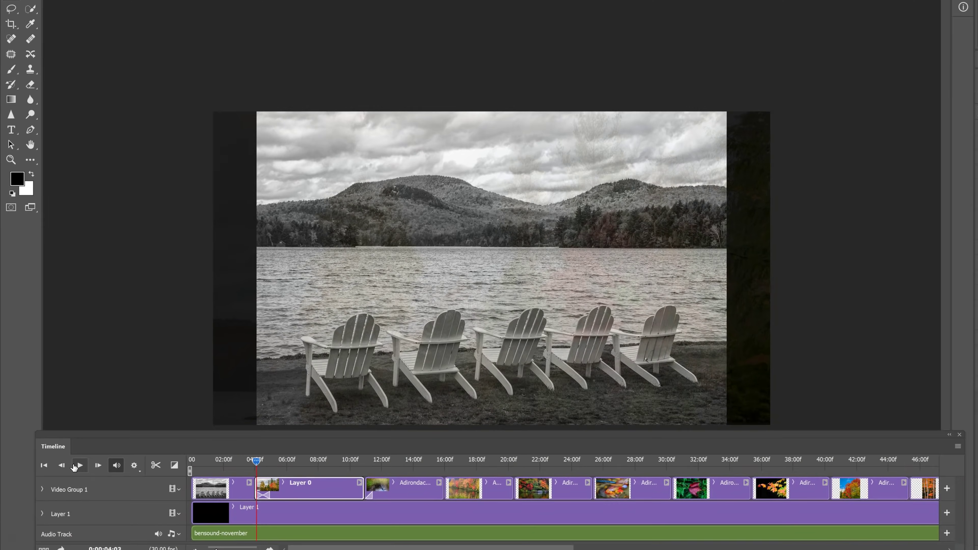
click(112, 460)
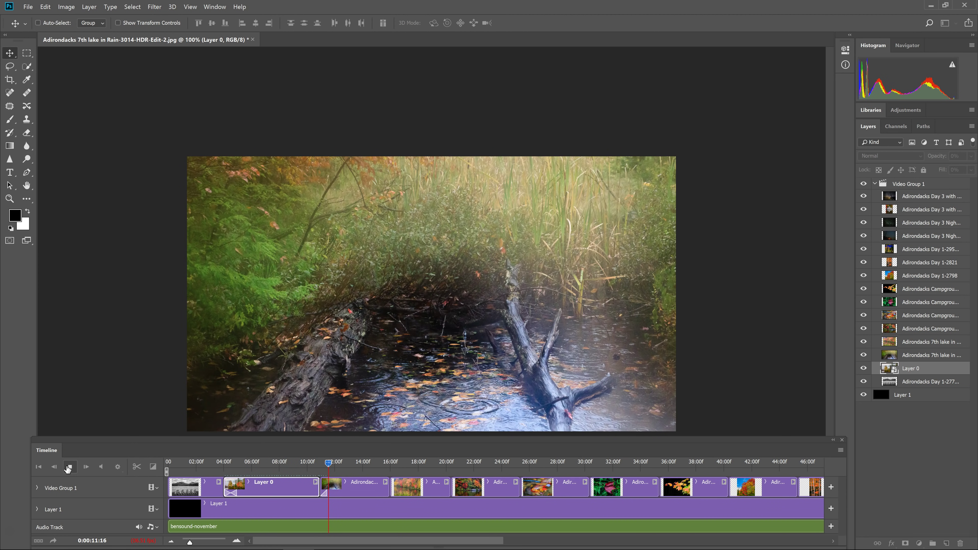
click(69, 468)
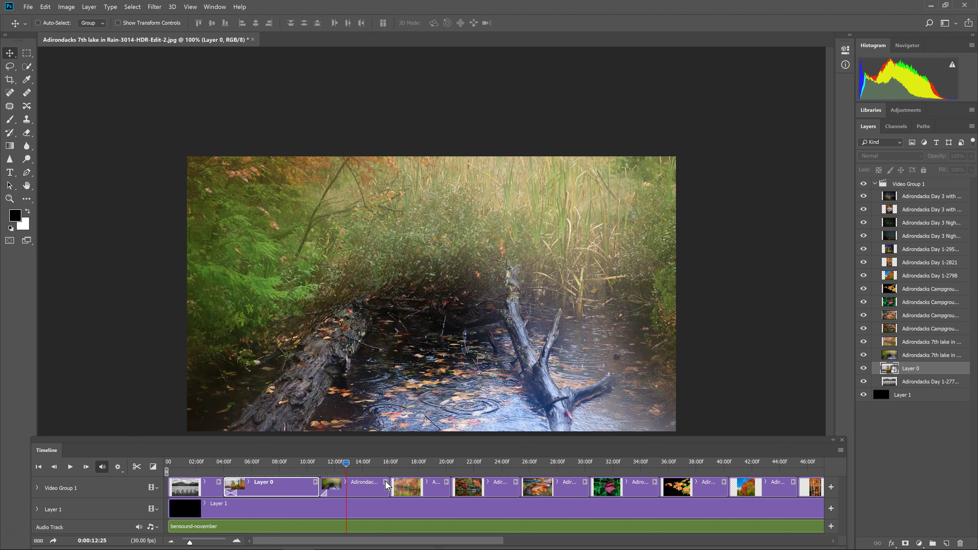
Set the creek clip's motion to Zoom (Zoom In)
click(385, 482)
click(420, 436)
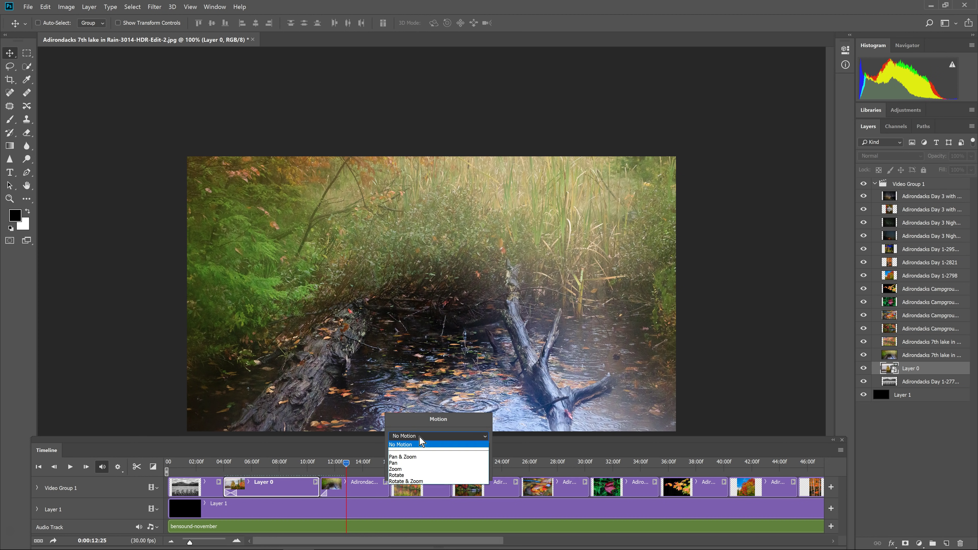
click(417, 470)
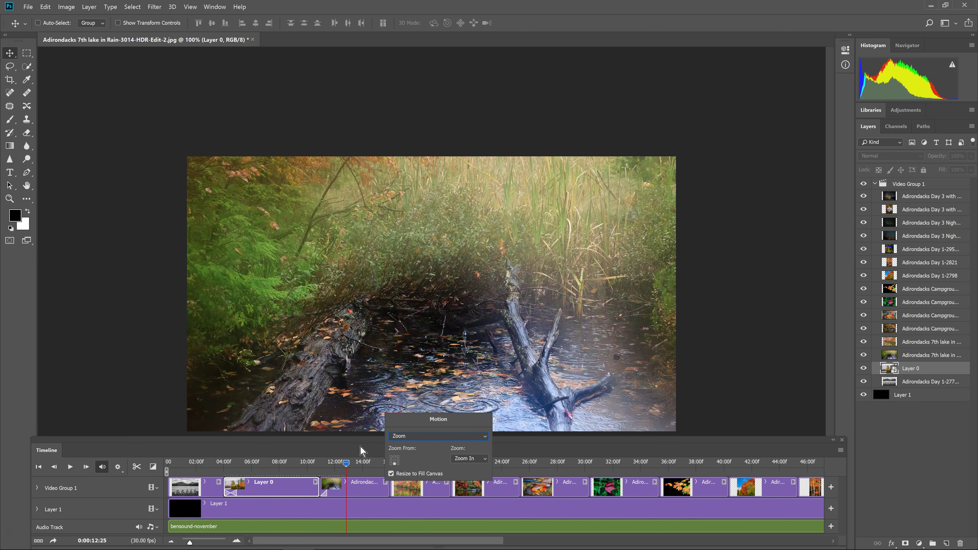
click(362, 449)
Preview the zoom motion from about 11:01
drag(347, 463, 320, 468)
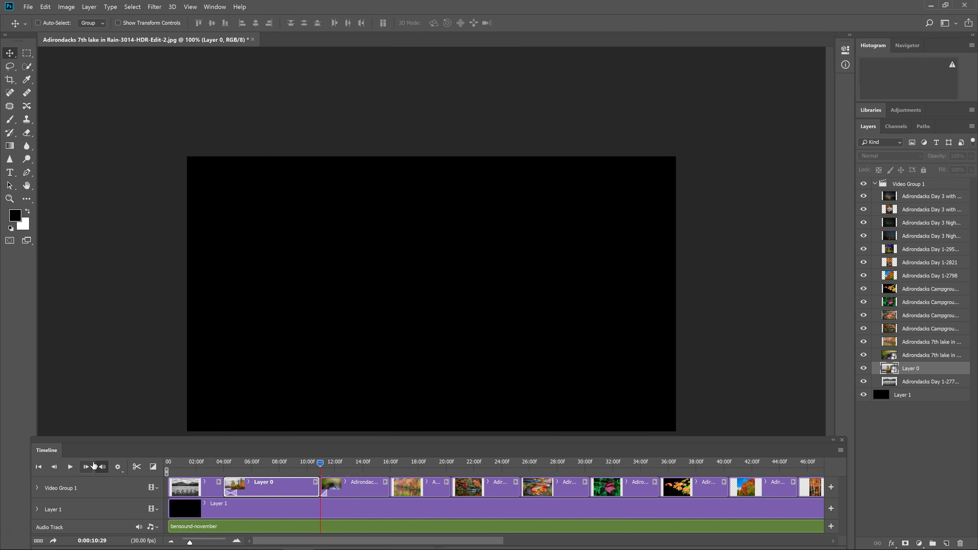
click(70, 468)
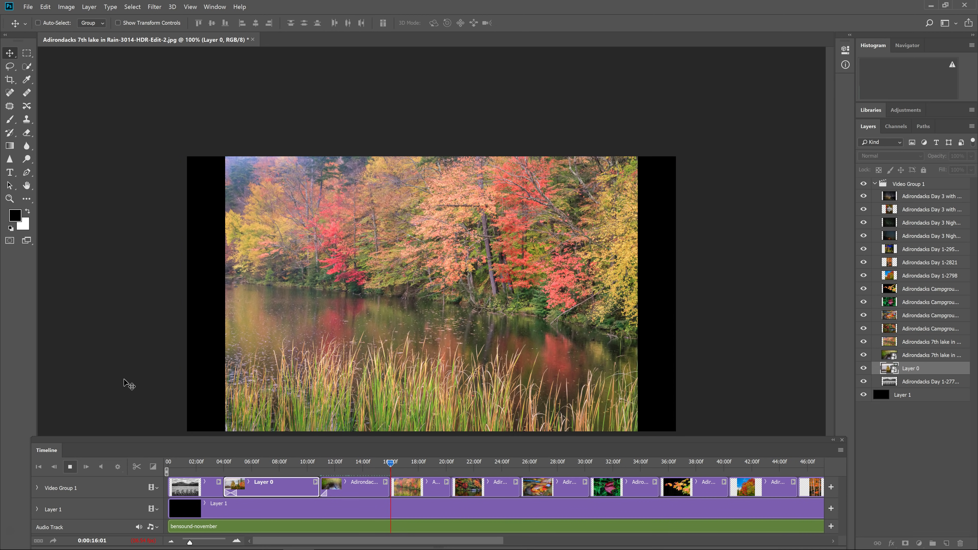
click(70, 468)
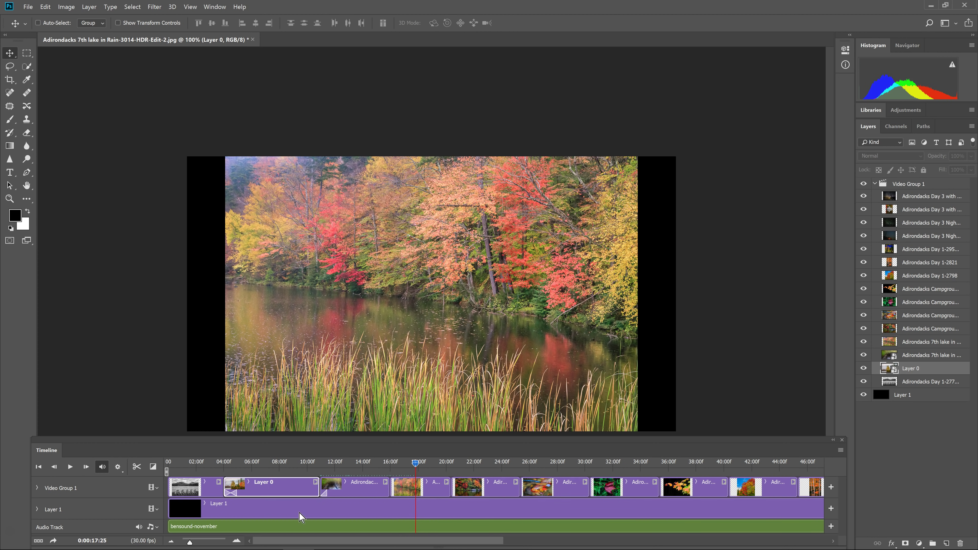
Scroll the timeline to the end of the tracks, with the playhead at 45:17
drag(269, 544, 285, 540)
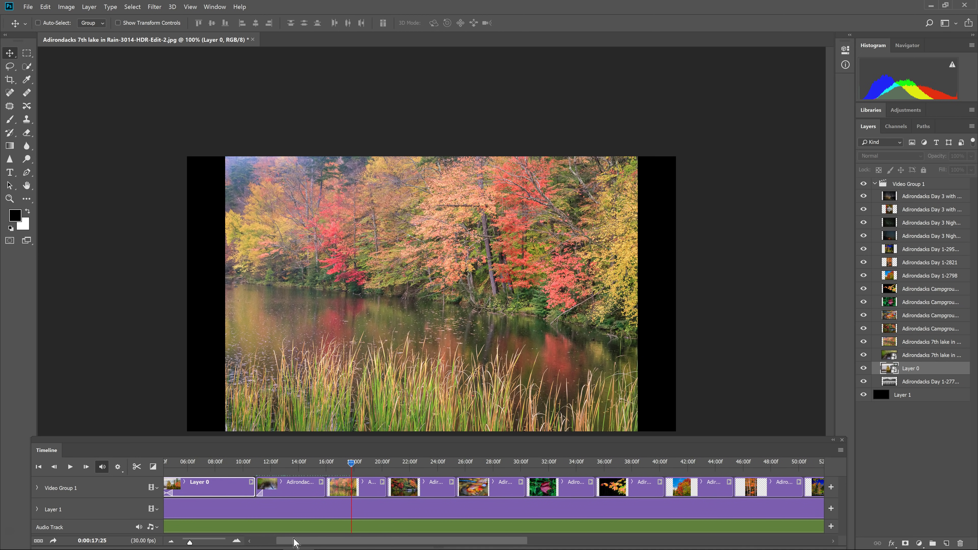
drag(295, 543, 460, 542)
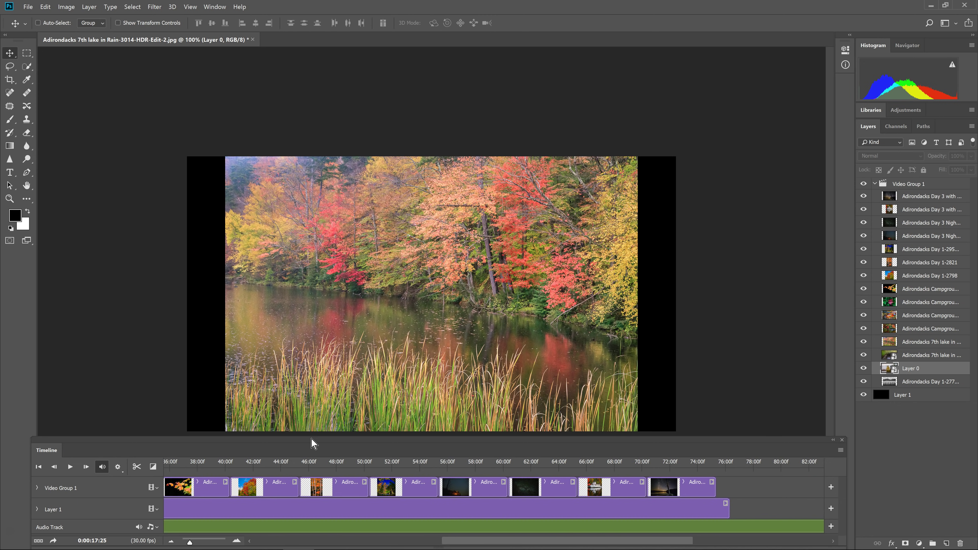
click(303, 464)
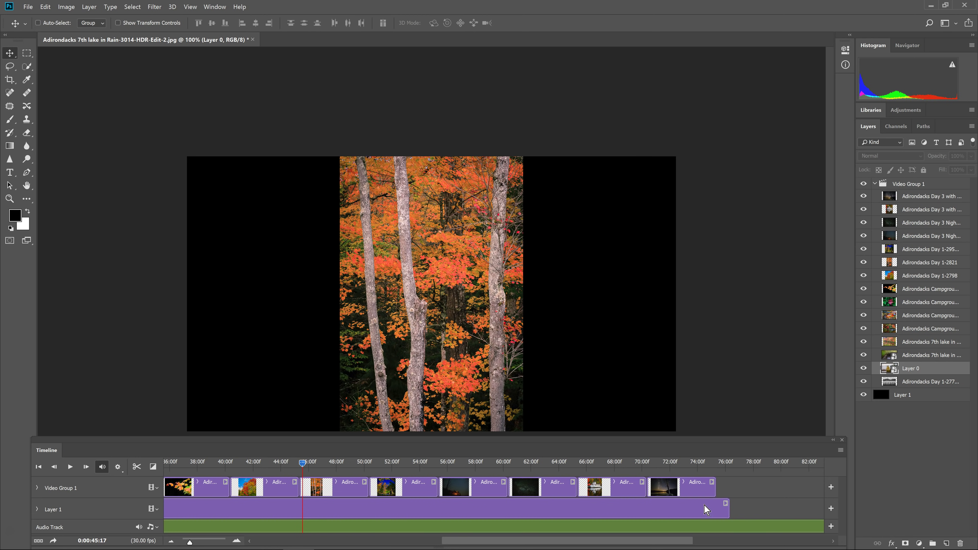
drag(632, 543, 660, 543)
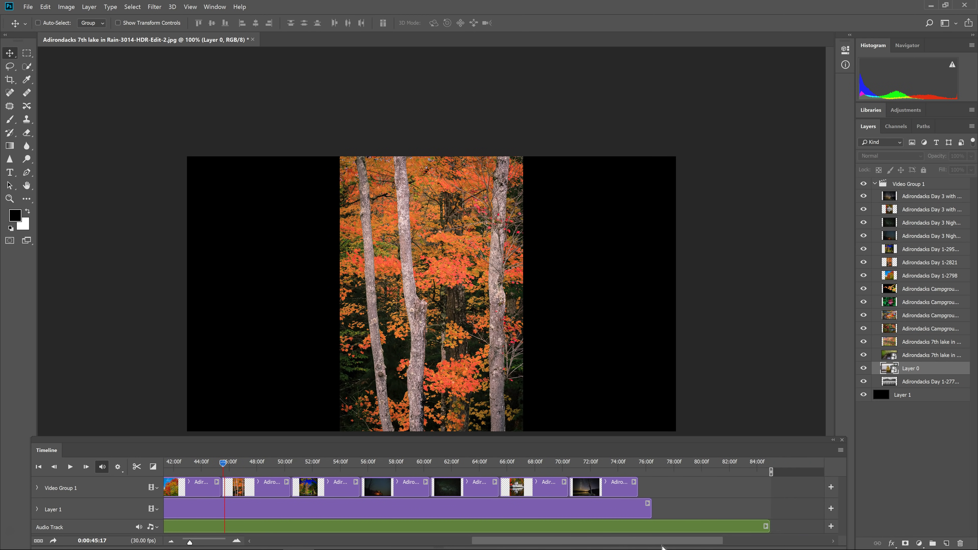